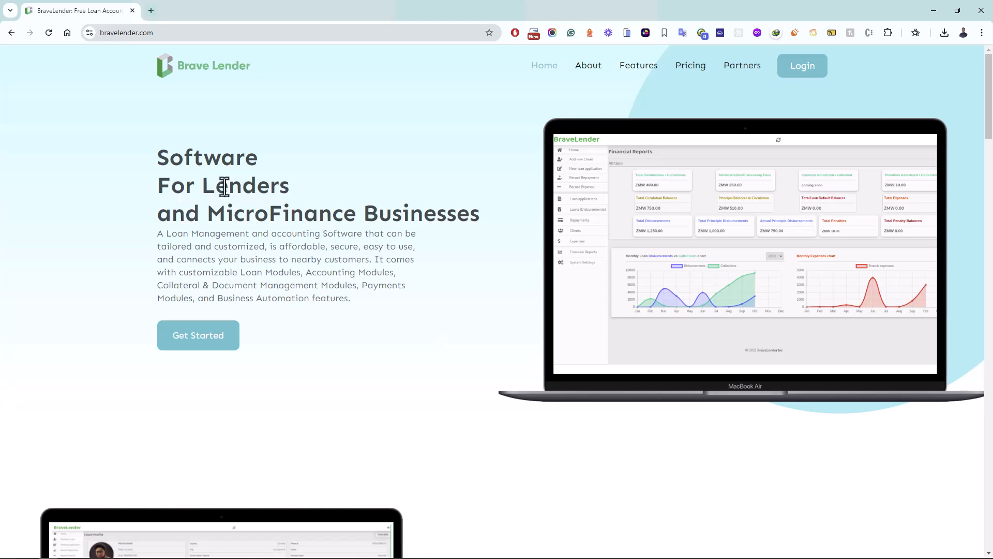
Step: Go to enterprise.bravelender.com in a new browser tab
left_click(154, 11)
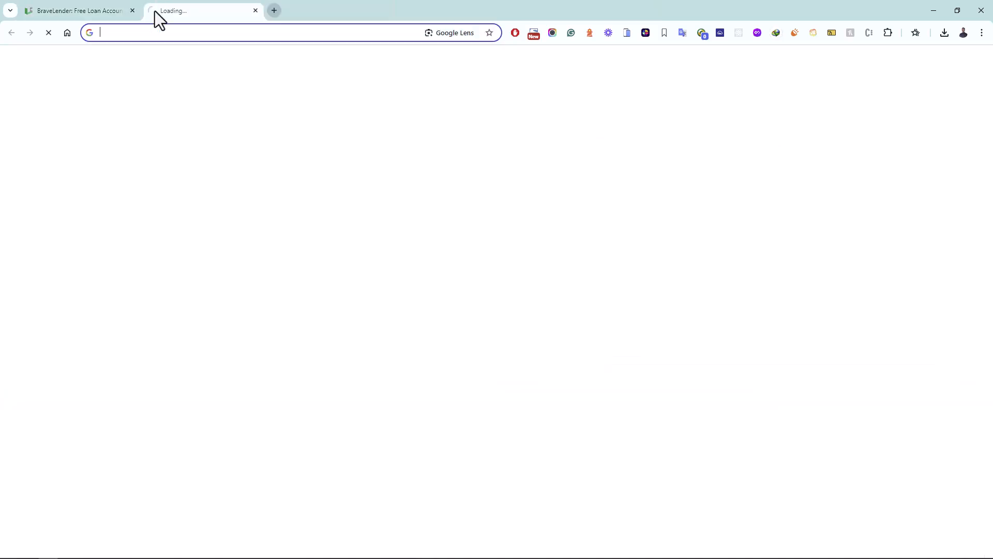
type("e")
key("Return")
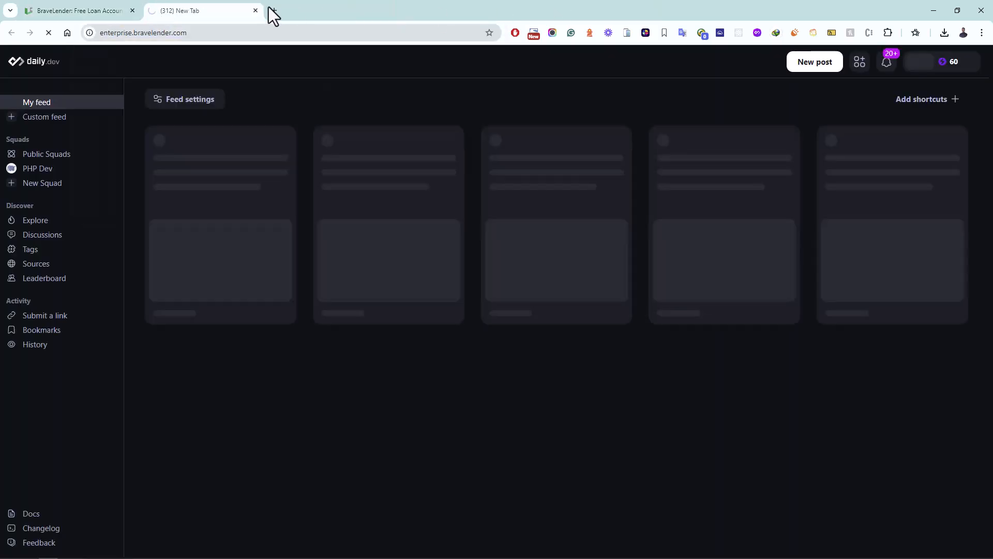
left_click(100, 13)
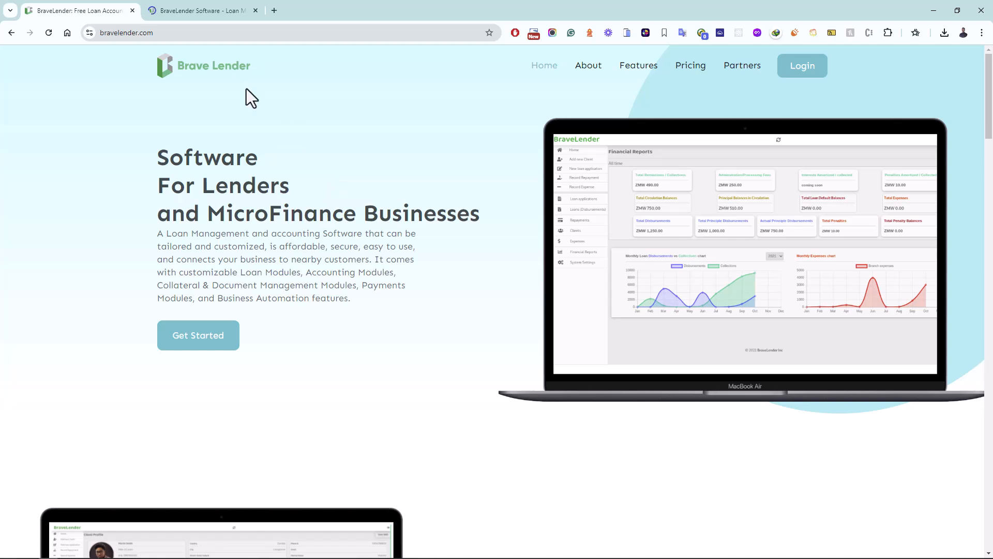
left_click(176, 17)
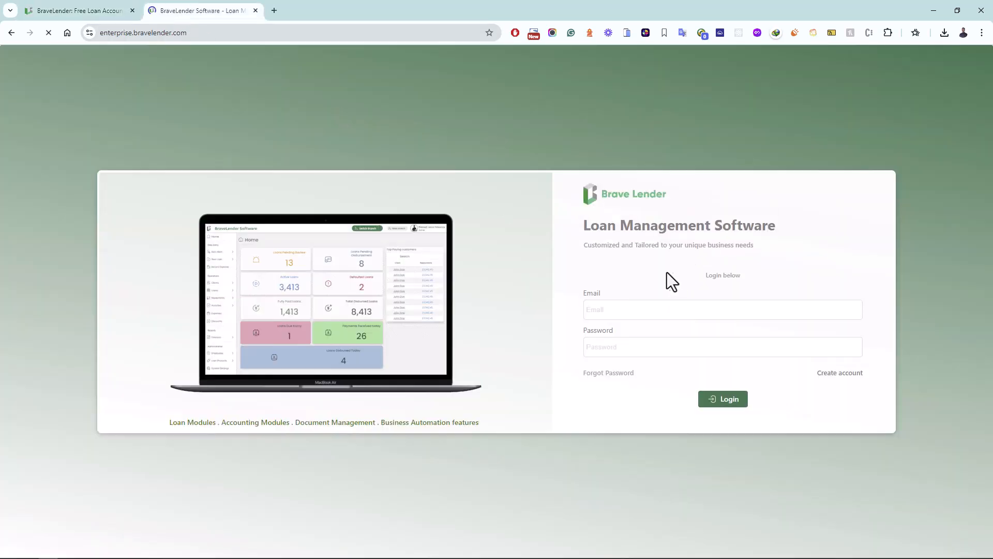
Step: Log in using the saved email and password autofill suggestion
left_click(624, 309)
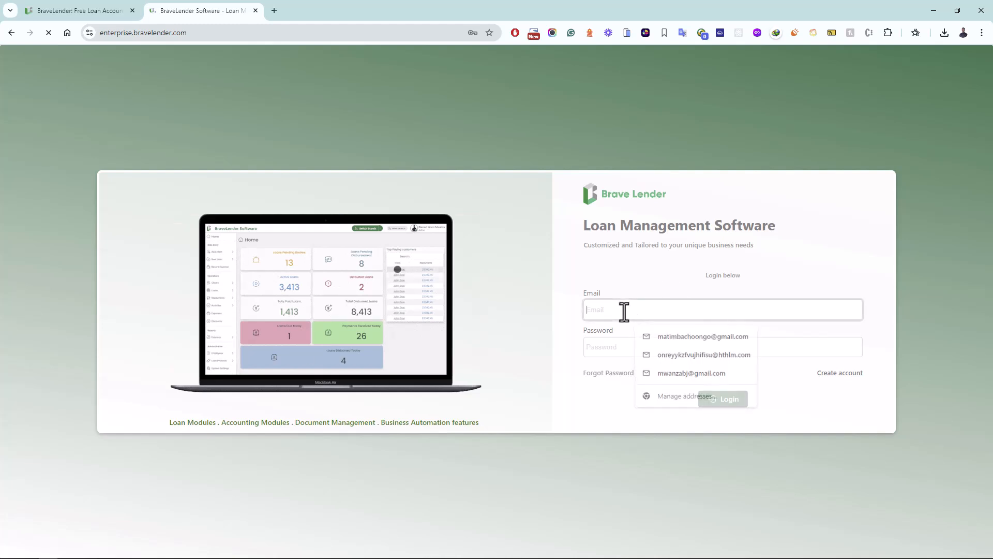
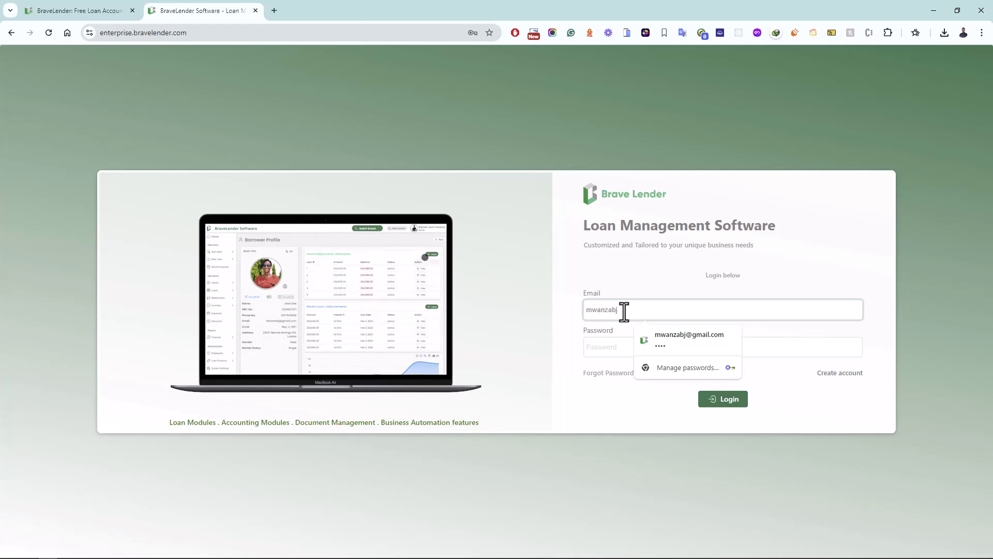
left_click(666, 343)
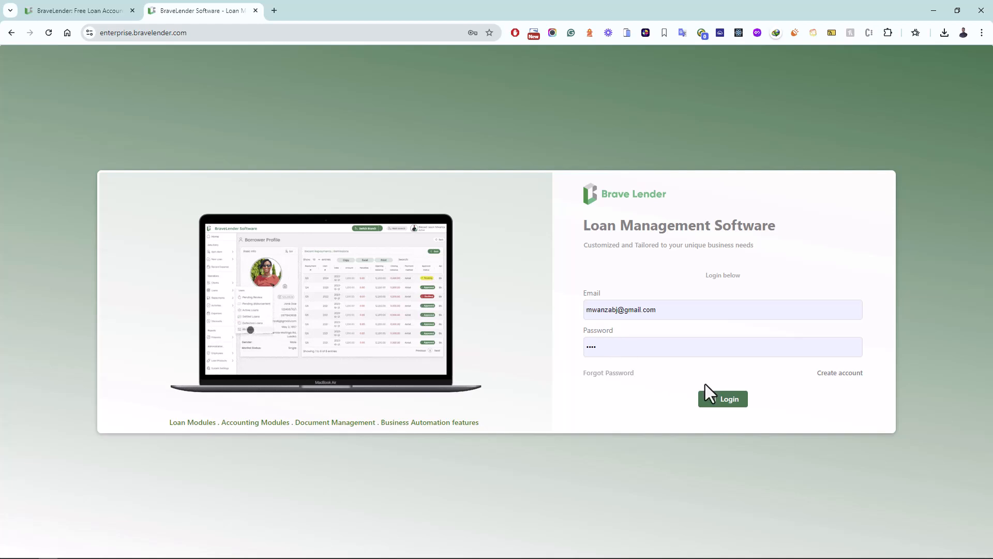
left_click(722, 402)
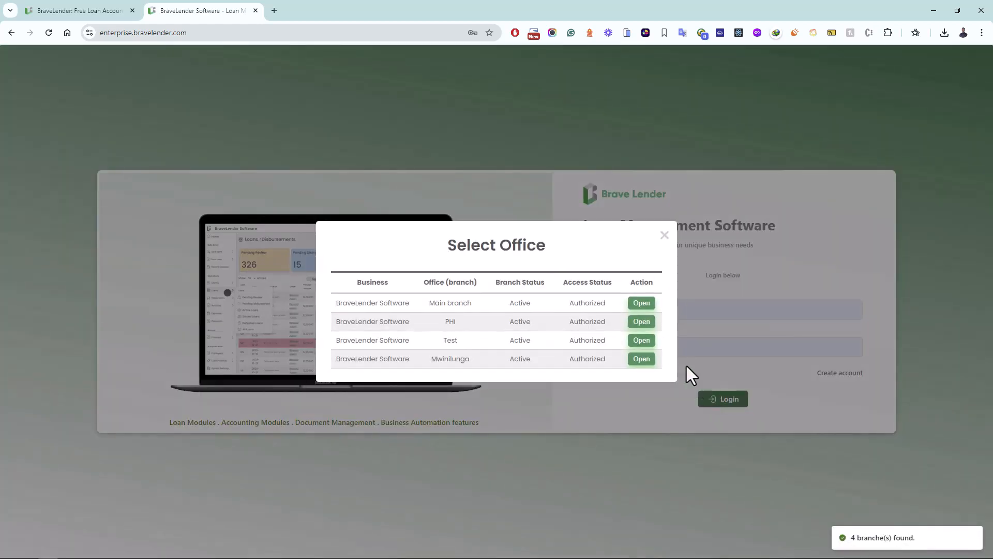
Step: Open the Main branch from the Select Office list to load its Home dashboard
left_click_drag(560, 255, 433, 240)
left_click(423, 247)
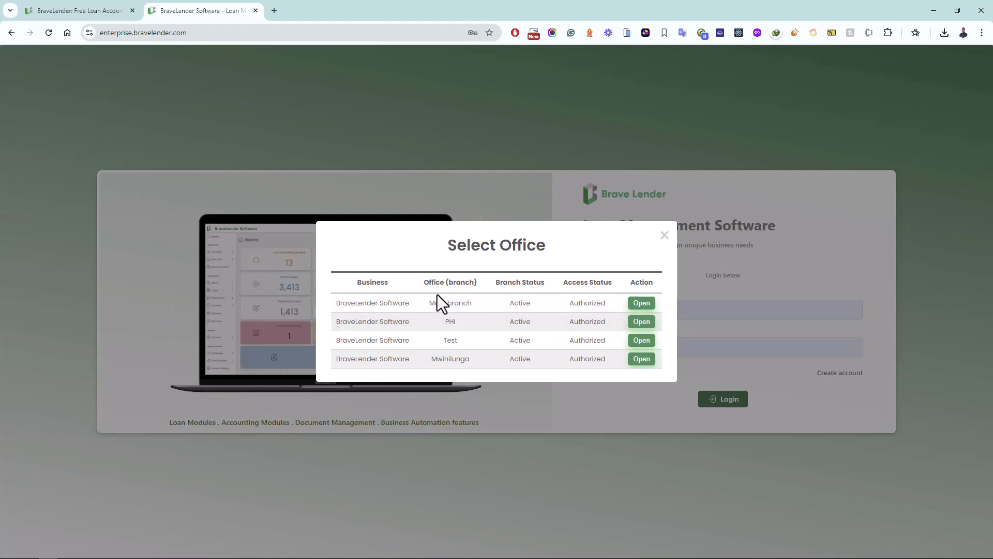
left_click(640, 305)
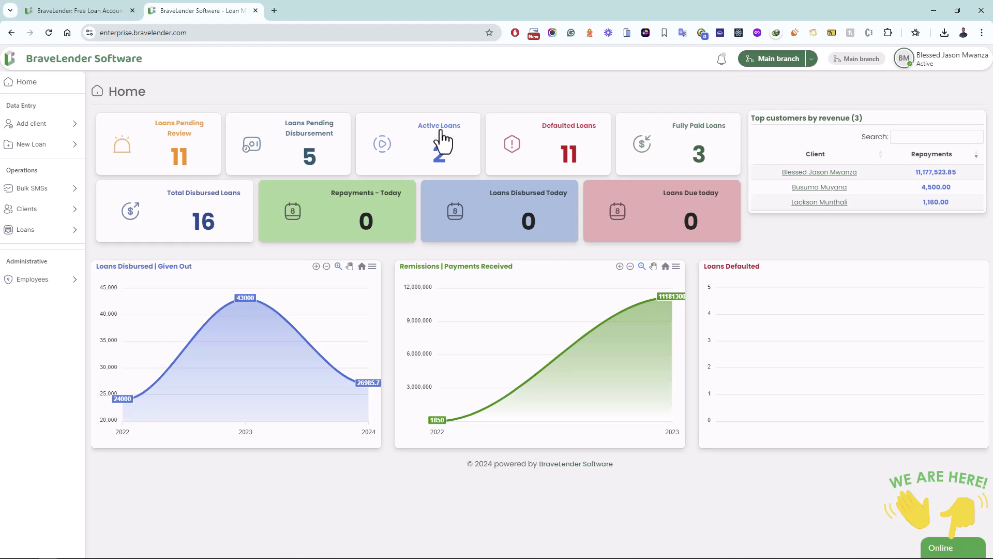
Step: Go to Loans > Defaulted Loans and open loan number 1224
left_click(572, 163)
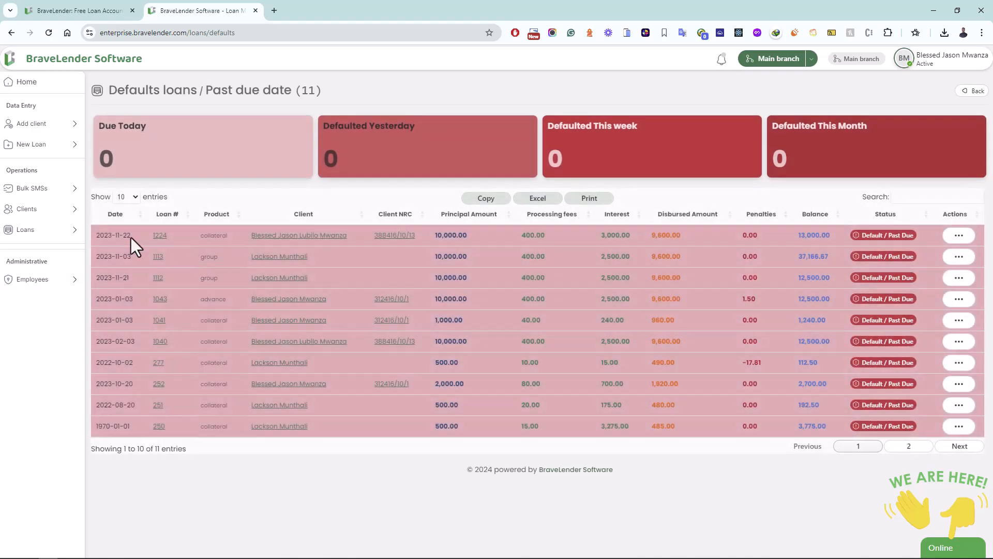
left_click(39, 82)
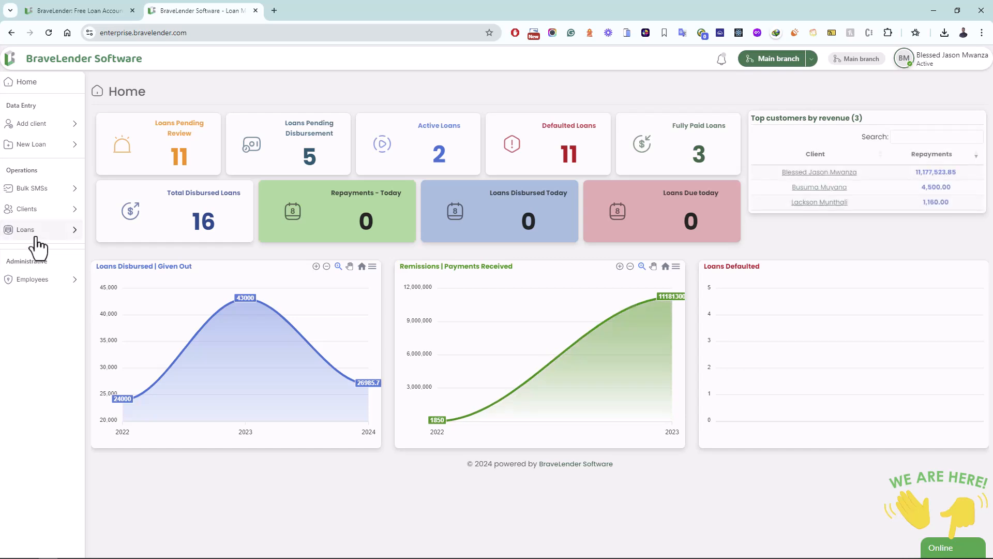
mouse_move(37, 232)
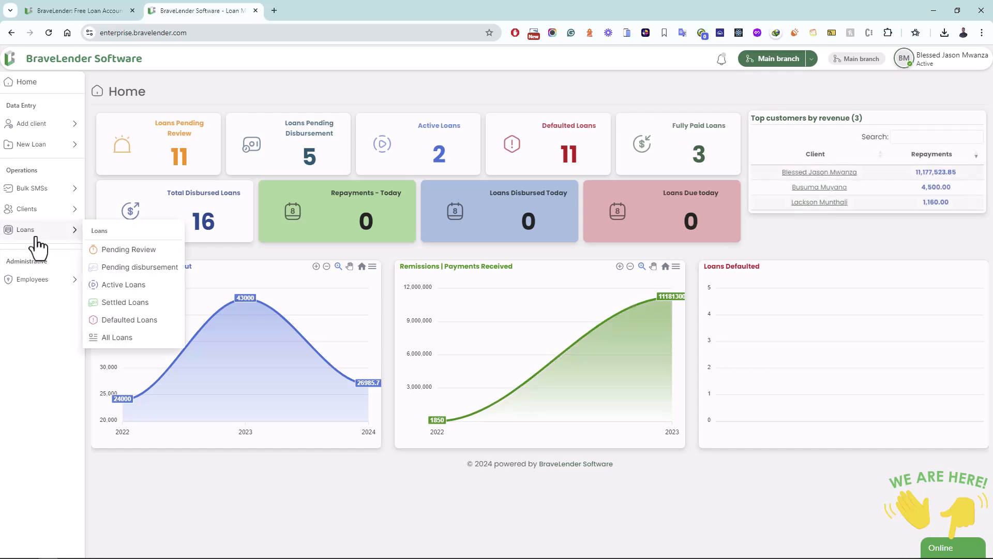
left_click(129, 321)
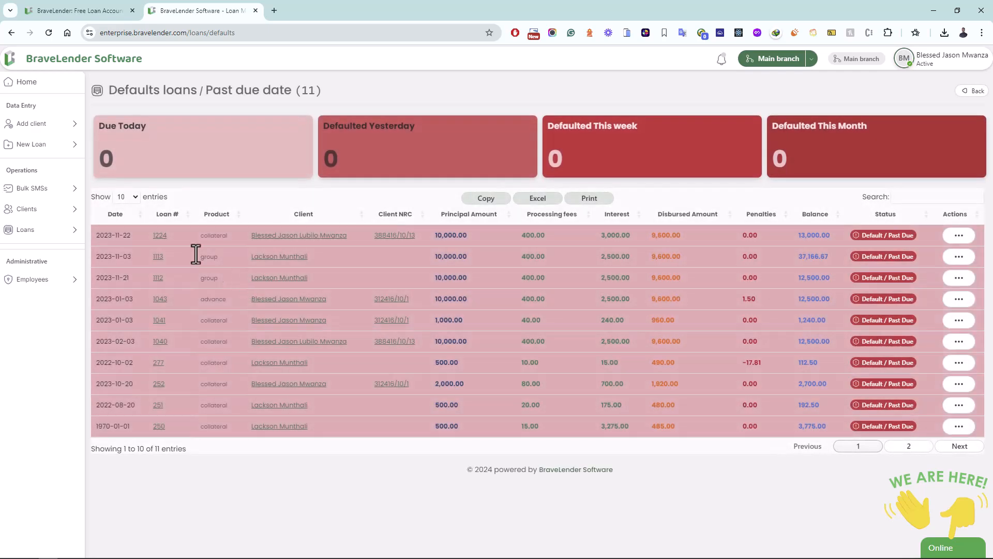
left_click(155, 237)
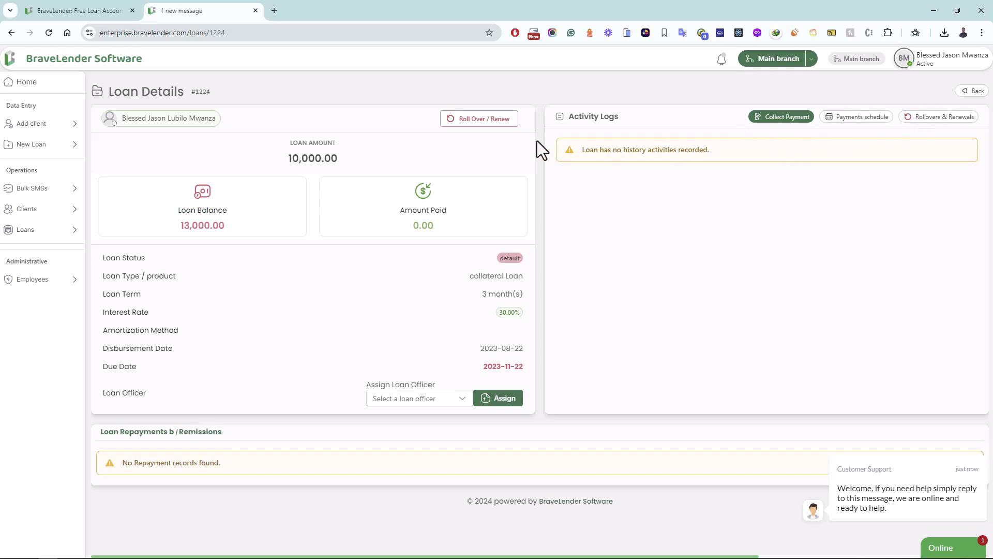
left_click_drag(427, 83, 431, 133)
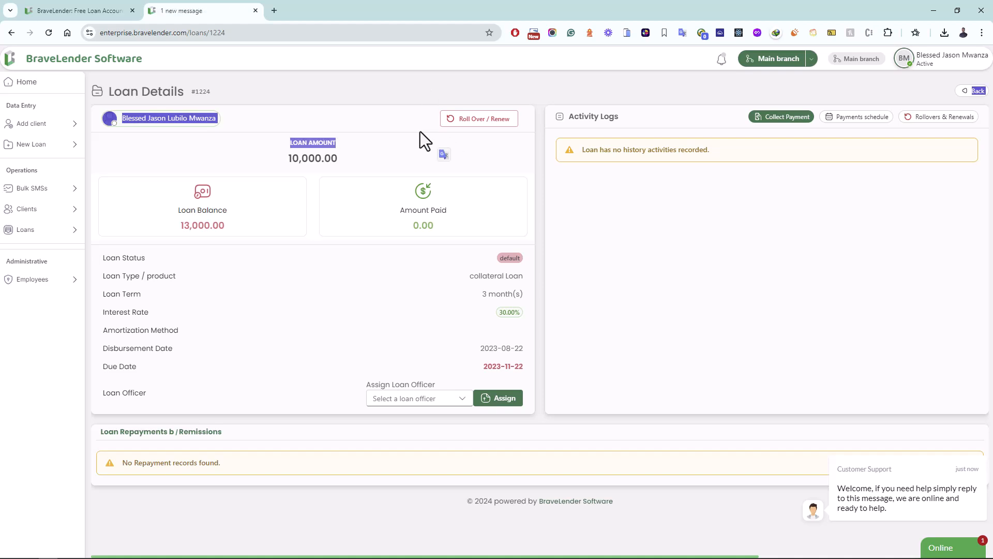
Step: Open Roll Over / Renew on loan 1224 to show the 13000.00, 30.00% adjustment
left_click(433, 120)
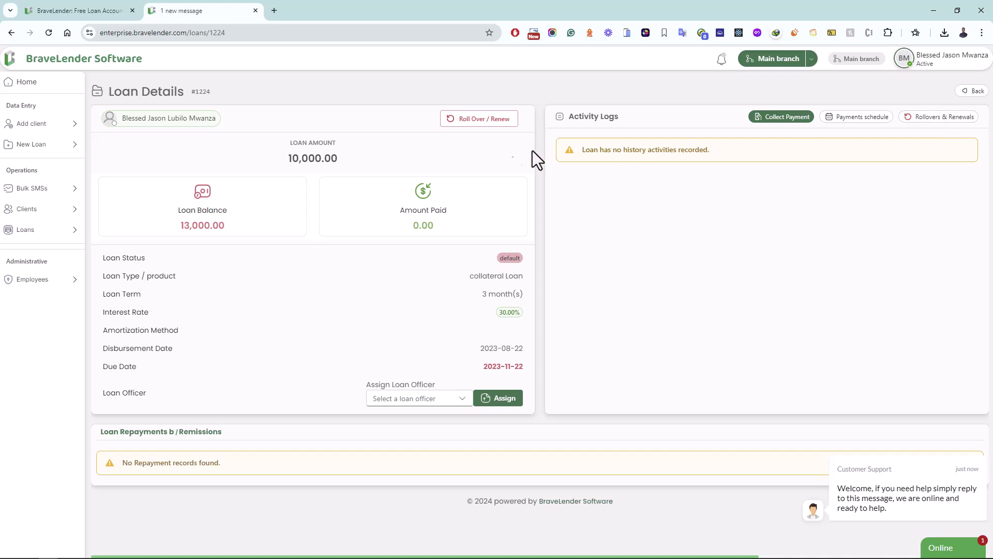
left_click(477, 124)
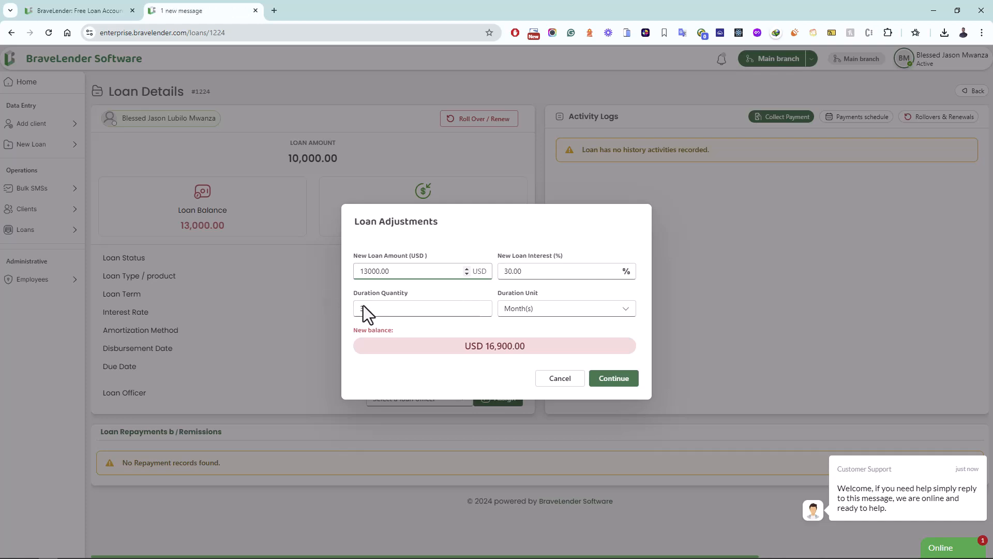
Step: Set the rollover duration to 3 months and submit it for review at 30% interest
left_click(405, 311)
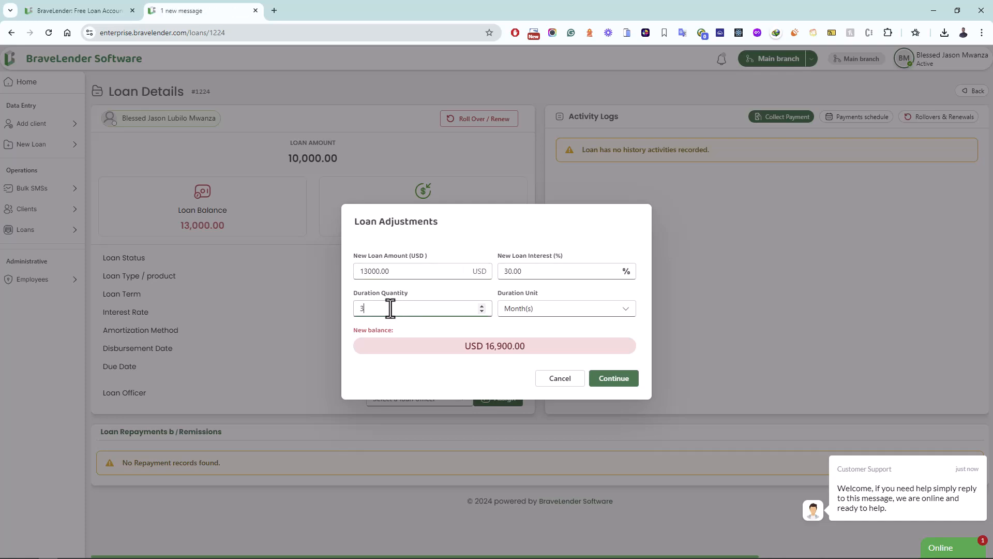
left_click(481, 306)
left_click(535, 312)
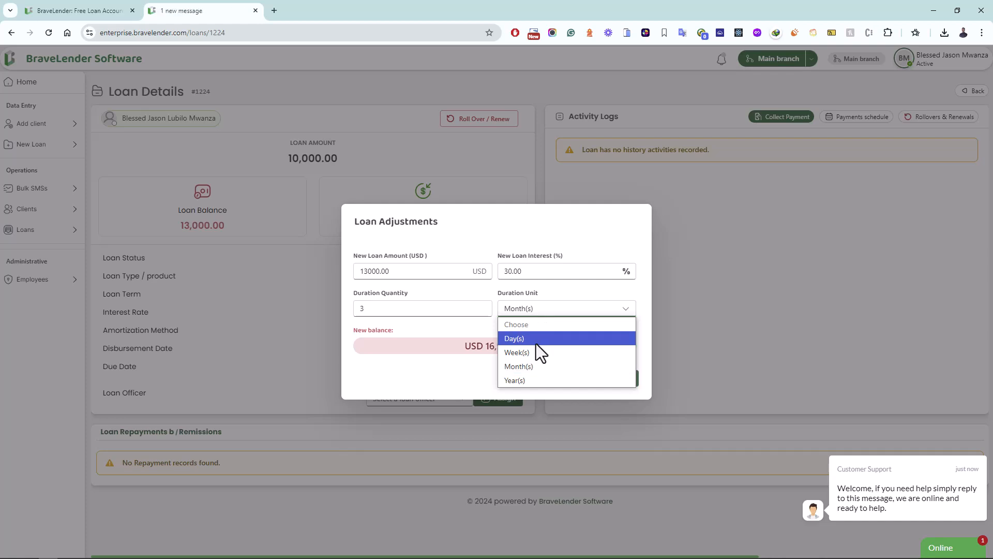
left_click(525, 364)
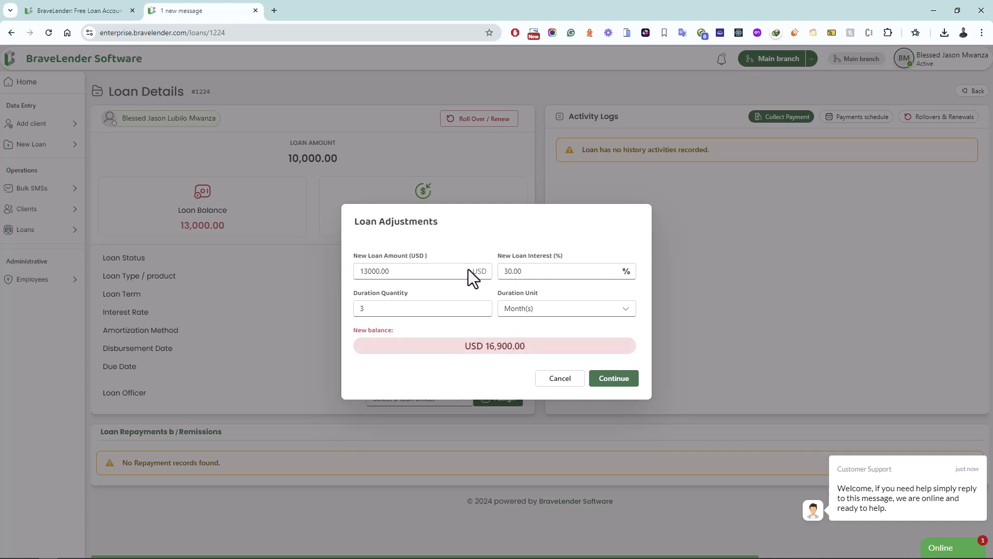
left_click_drag(402, 271, 350, 261)
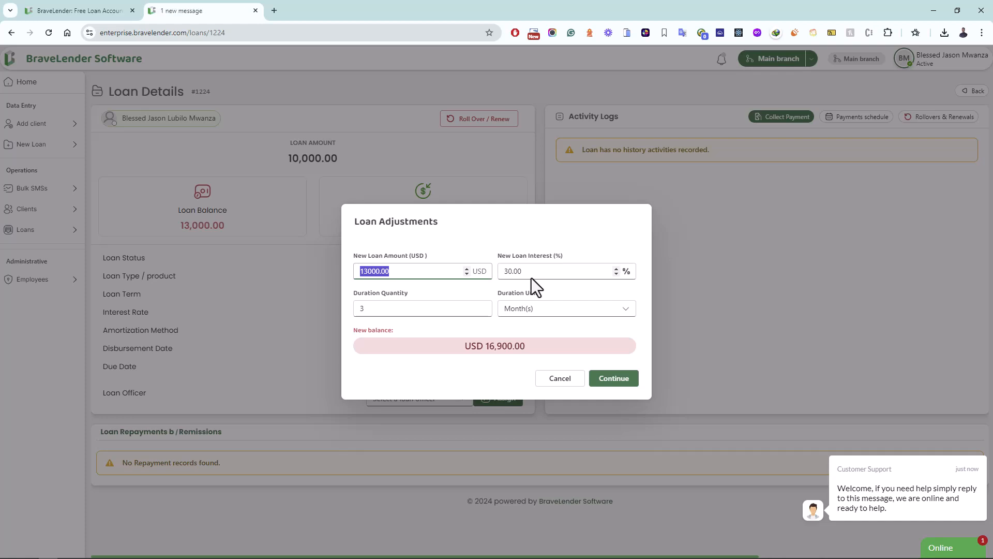
left_click_drag(523, 271, 504, 271)
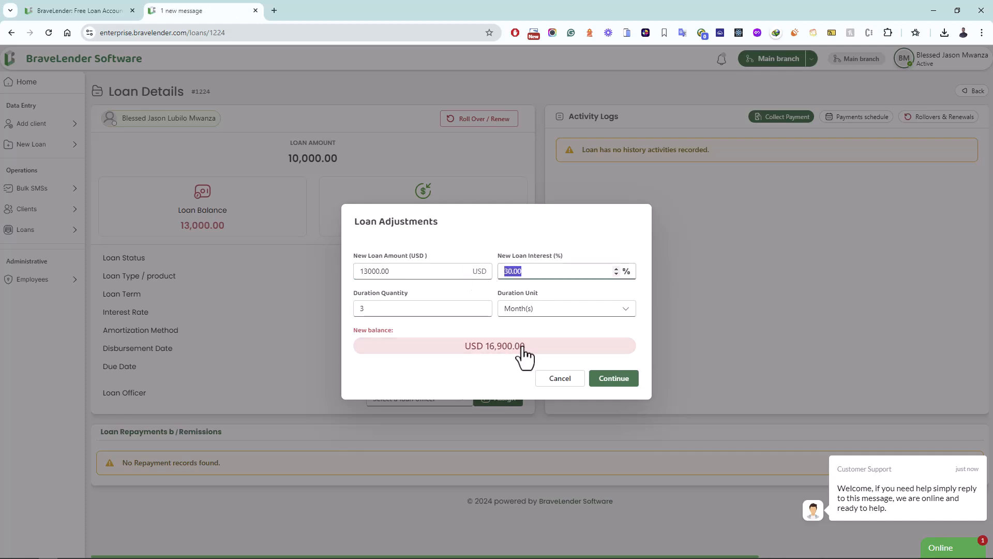
left_click(621, 392)
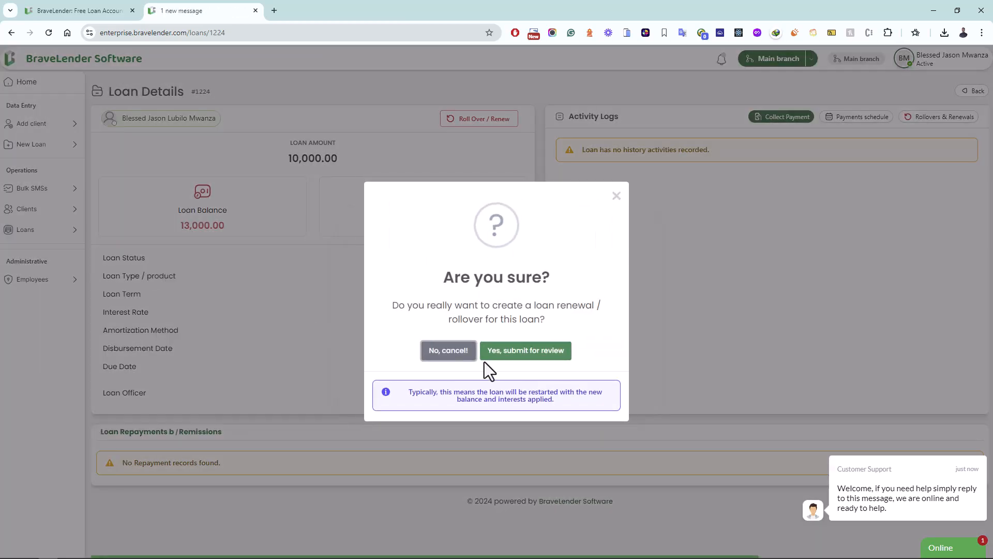
left_click(505, 351)
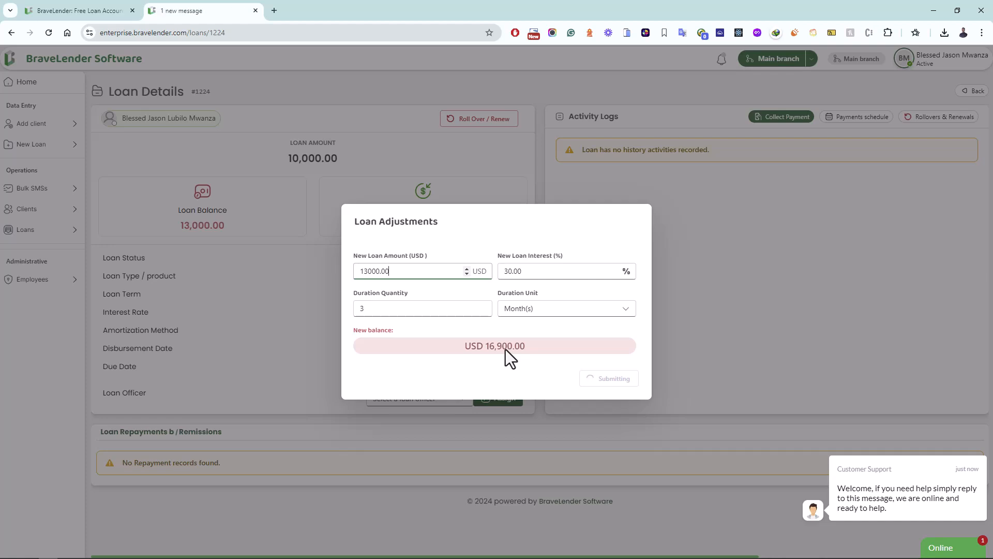
Step: Show loan 1224's Rollovers & Renewals list with the pending 13,000.00 request
left_click(497, 374)
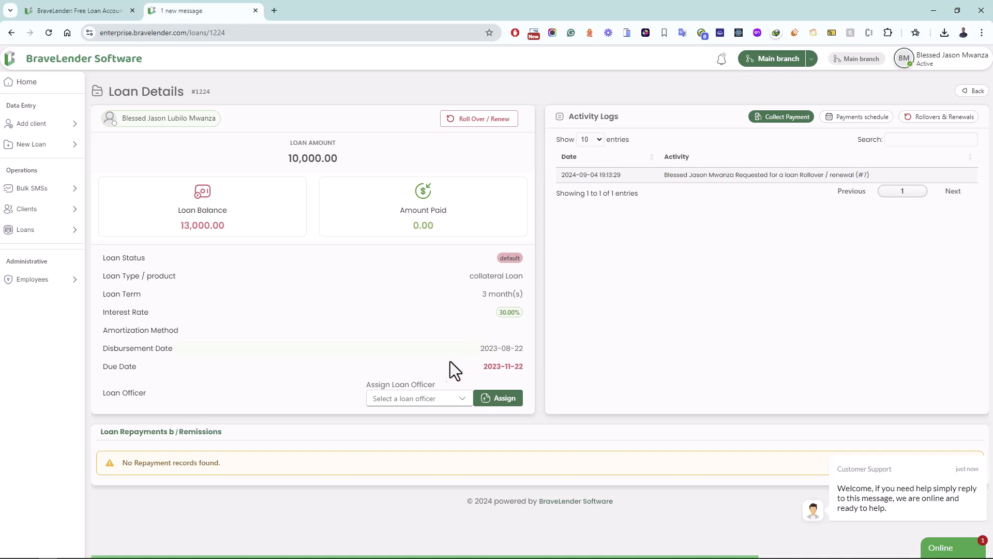
left_click(439, 397)
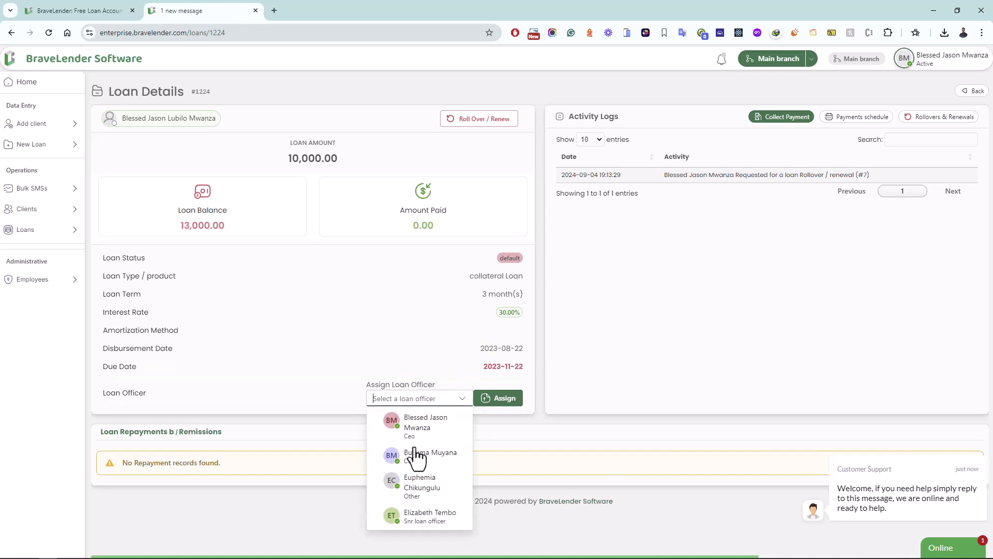
left_click(543, 363)
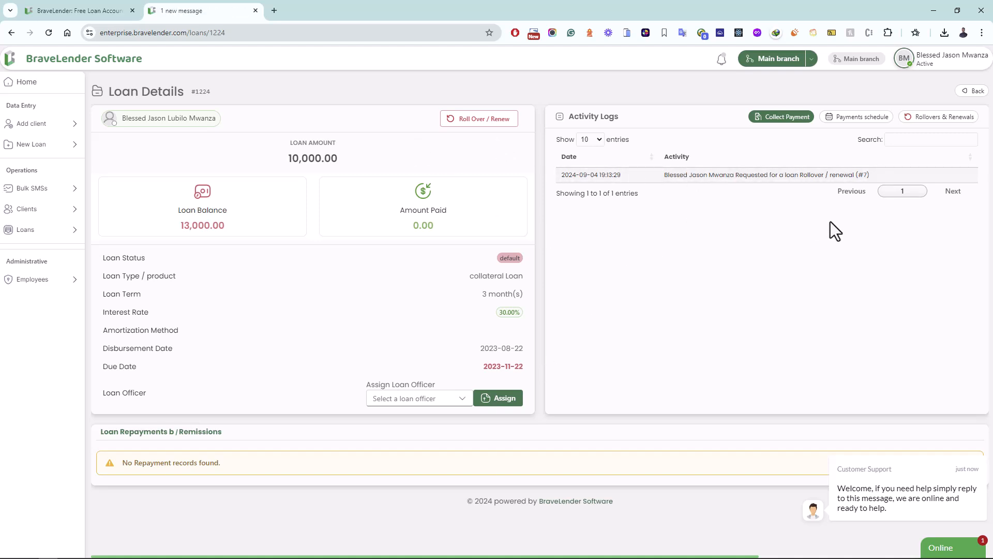
left_click(941, 117)
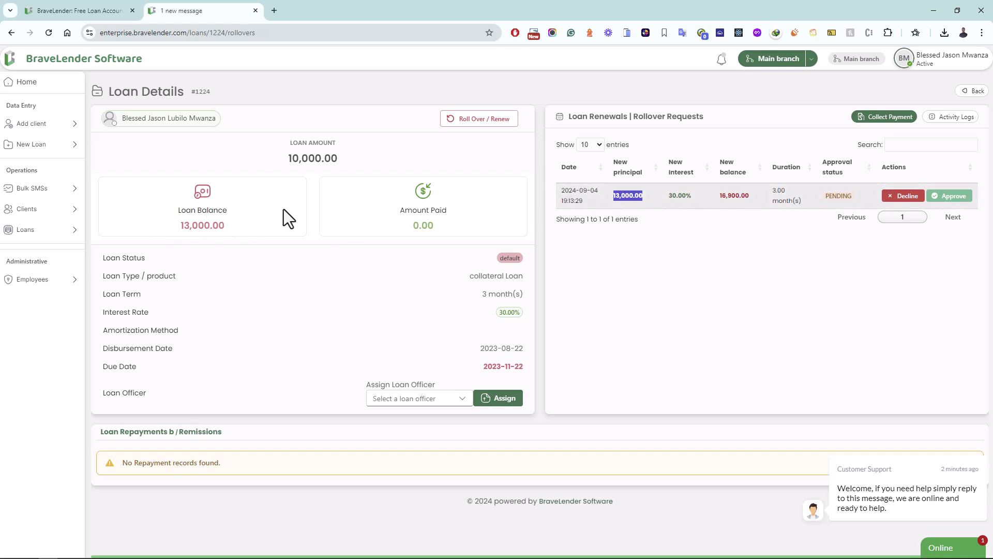
Step: Begin declining the pending 30.00% / 16,900.00 rollover request and focus the comments box
left_click(687, 197)
left_click_drag(687, 197, 670, 195)
left_click_drag(750, 197, 714, 195)
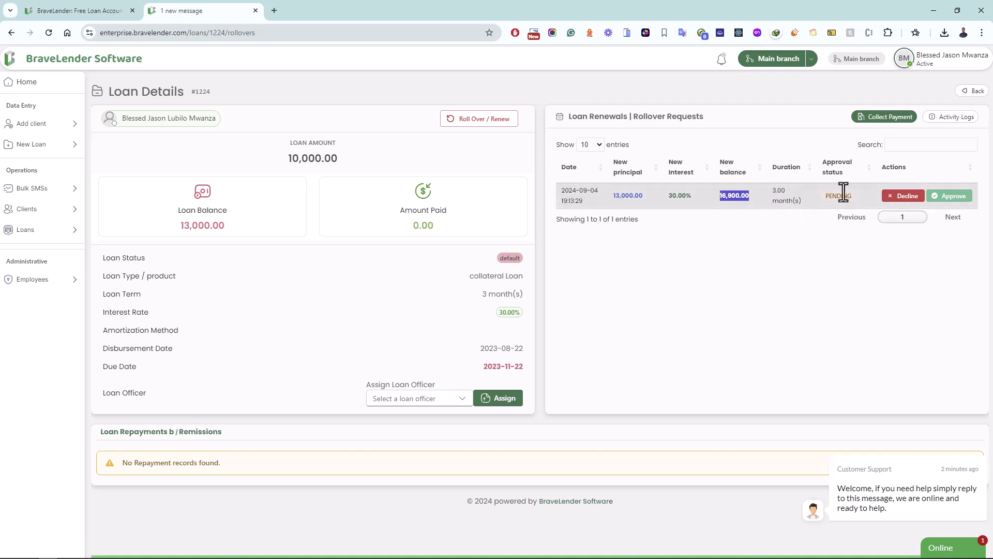
left_click(905, 197)
left_click(490, 355)
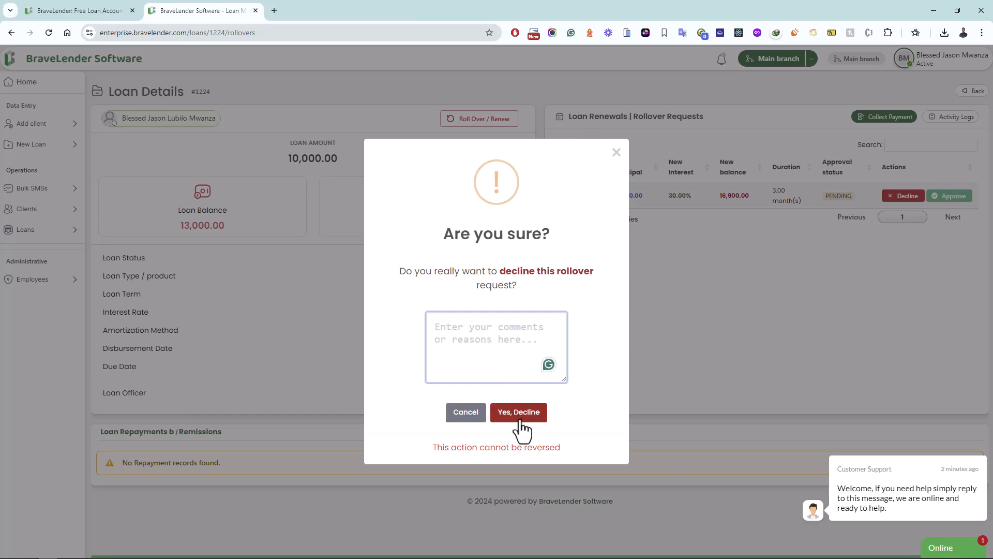
Step: Decline the pending rollover request with the comment 'Interest too low'
left_click(616, 152)
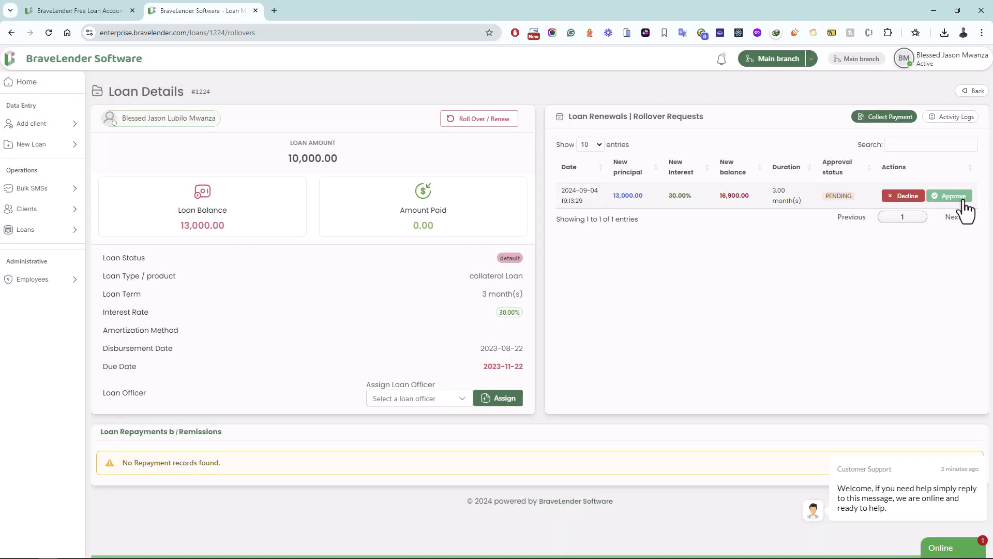
left_click(905, 198)
left_click(499, 334)
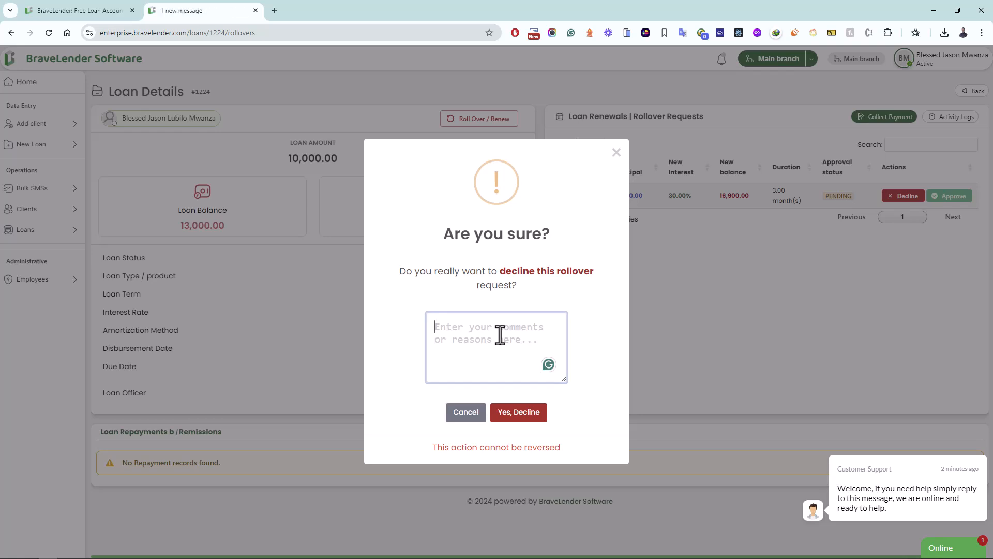
type("Inter")
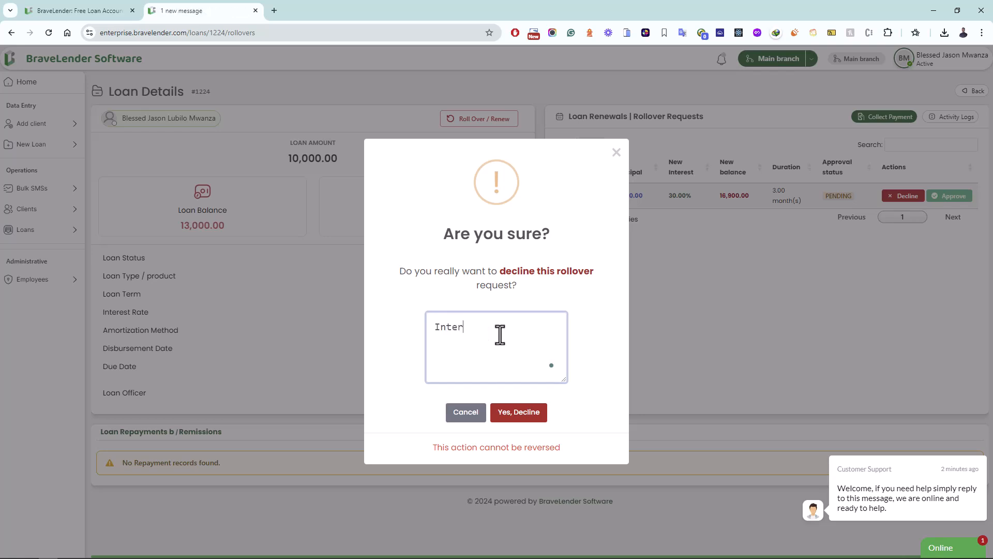
type("est too low")
left_click(519, 414)
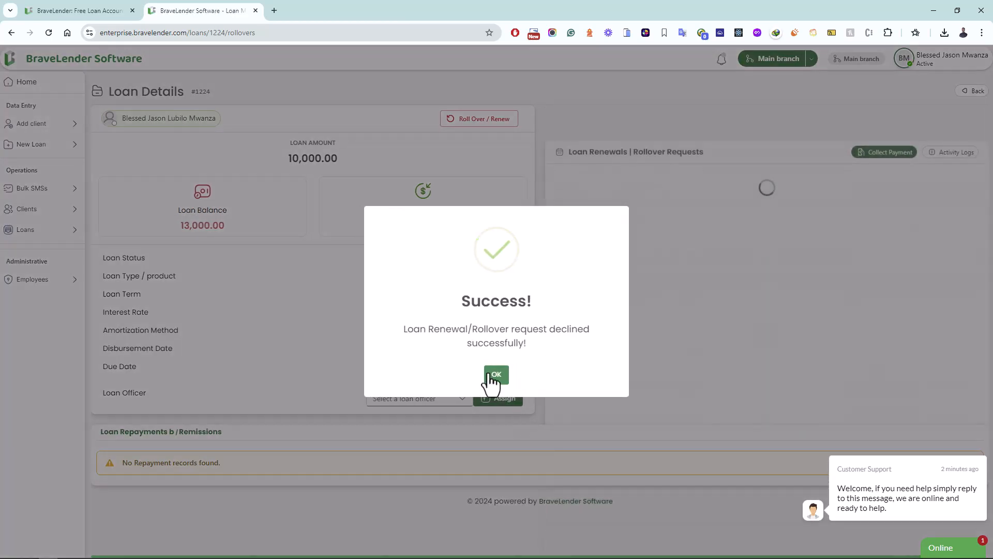
left_click(497, 375)
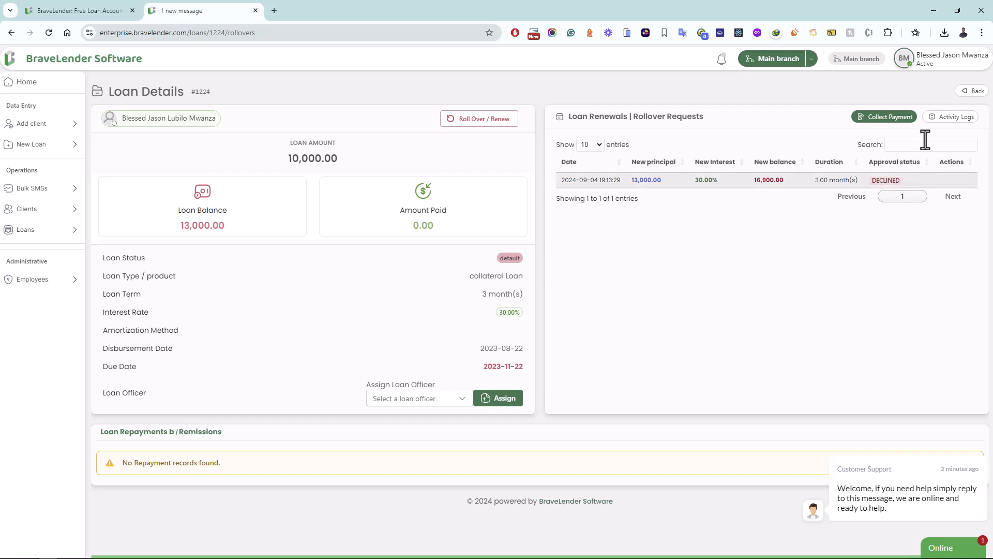
Step: Check the Activity Logs for the rollover #7 declined entry
left_click(955, 117)
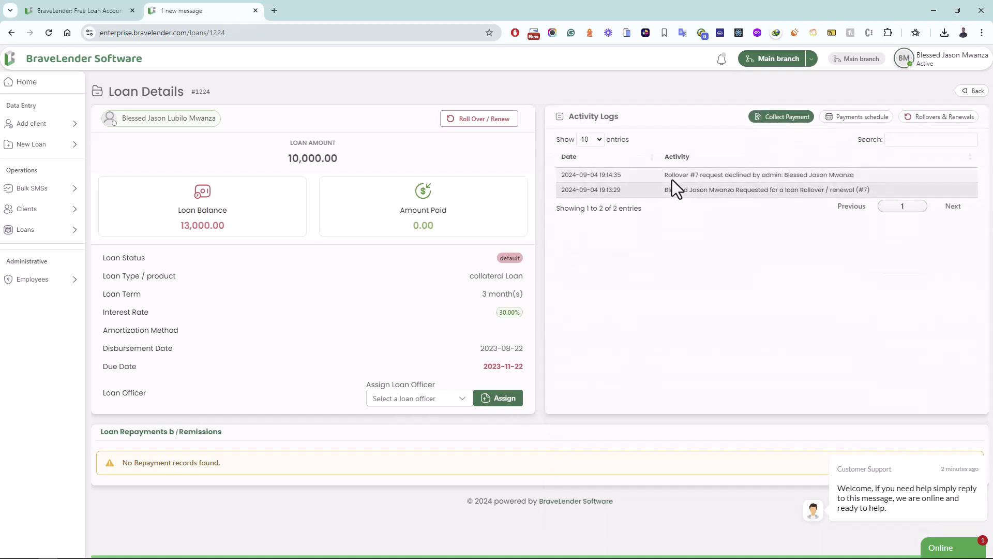
left_click_drag(665, 174, 852, 182)
left_click(746, 327)
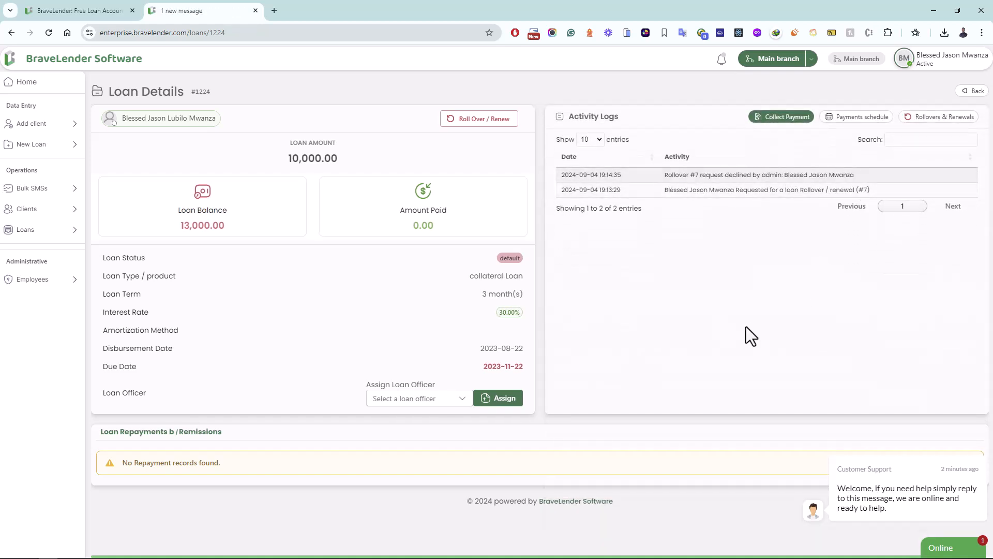
Step: Submit a new rollover for review with interest changed to 35%, giving a USD 17,550.00 balance
left_click(489, 122)
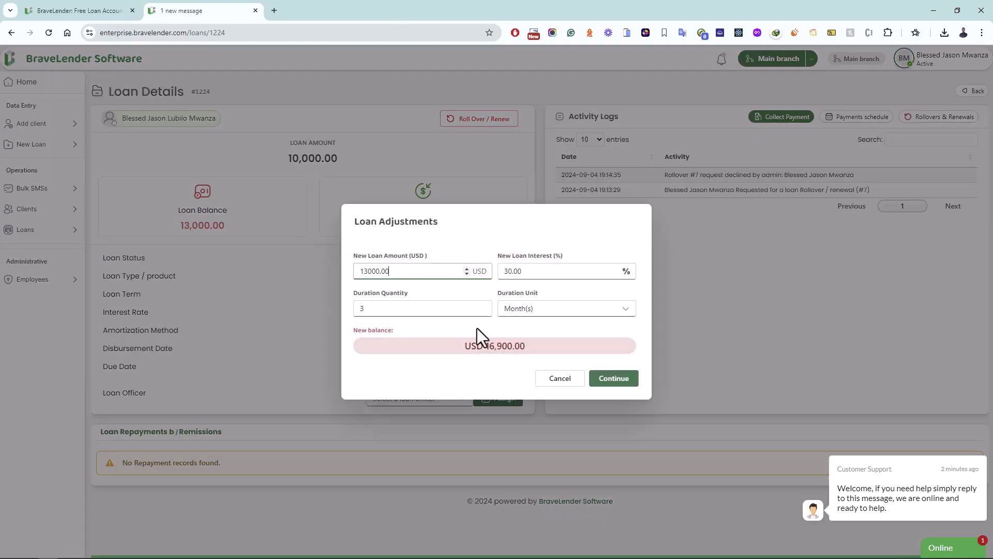
left_click(612, 379)
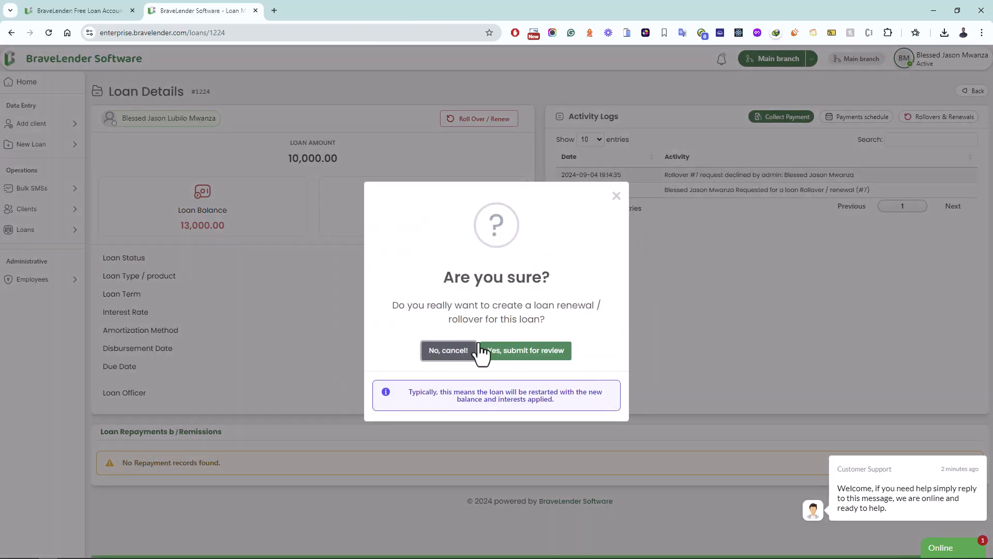
left_click(486, 350)
left_click(541, 270)
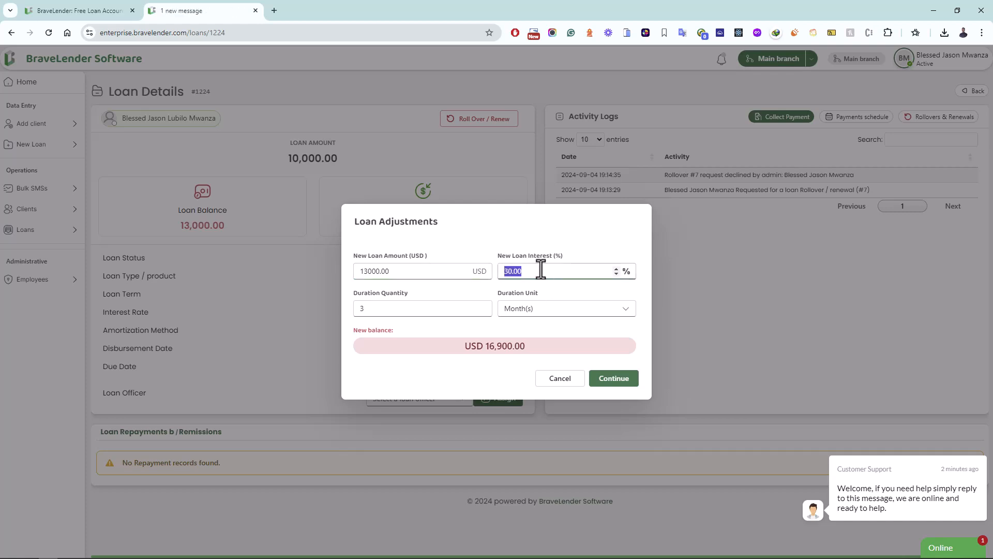
type("35")
left_click_drag(526, 346, 467, 348)
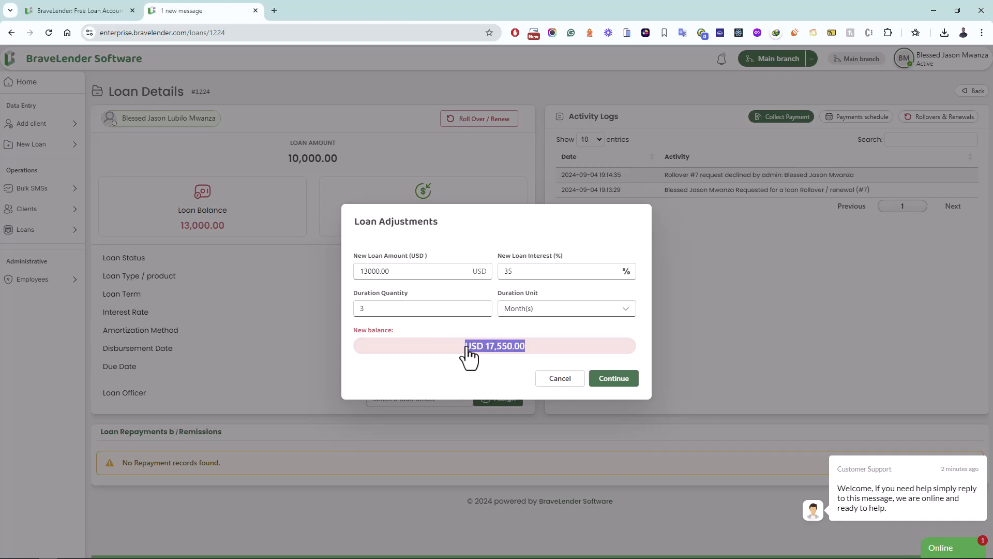
left_click(477, 380)
left_click(602, 382)
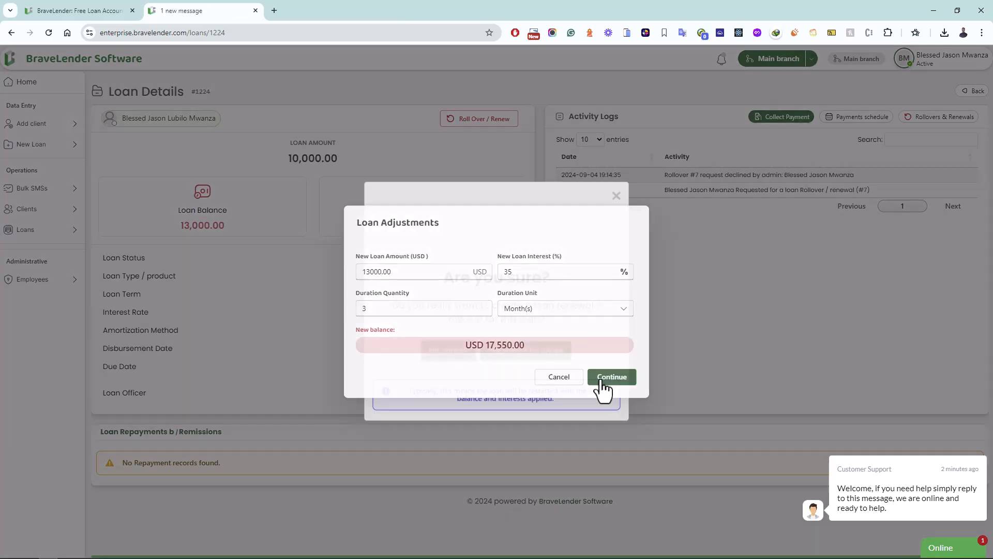
left_click(550, 353)
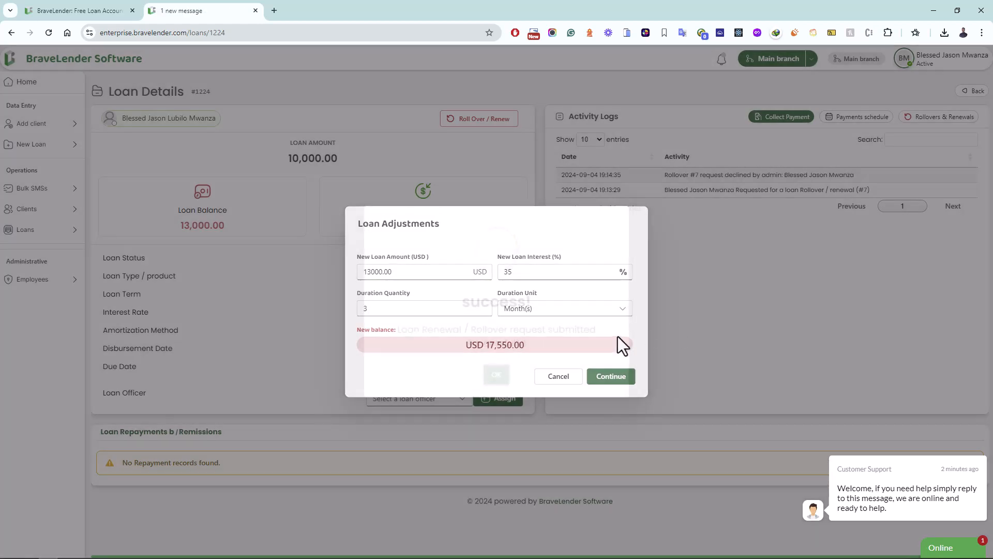
left_click(511, 370)
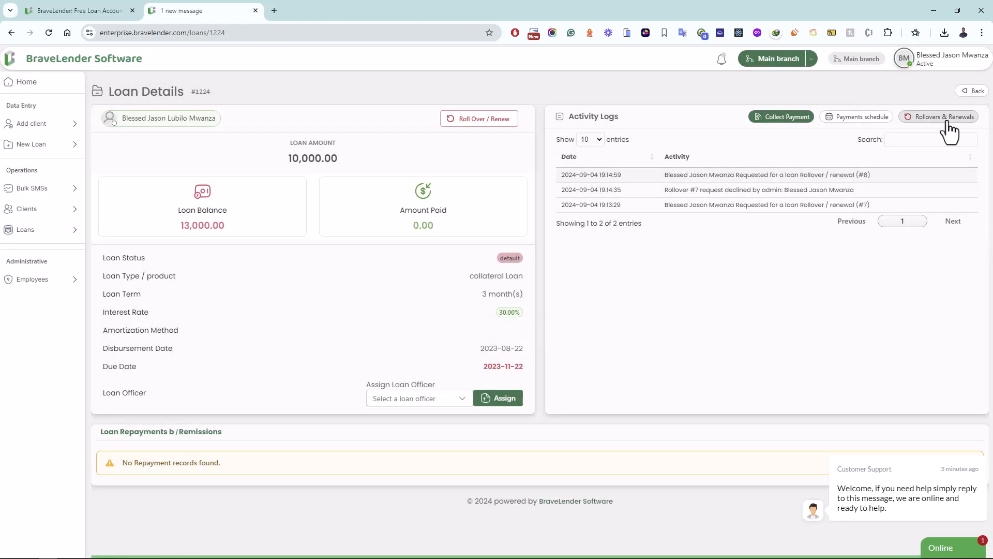
Step: Approve the pending 35% rollover request under Rollovers & Renewals
left_click(949, 118)
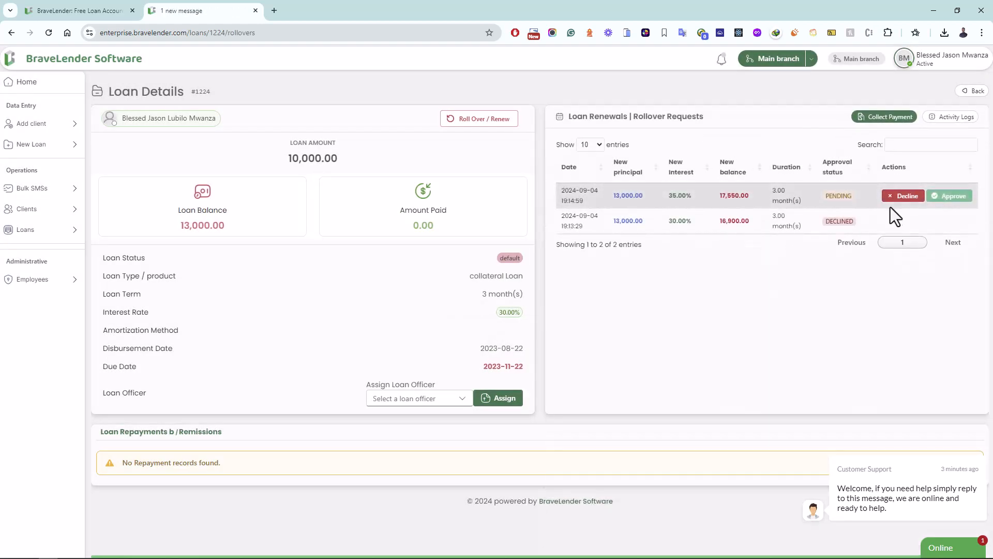
left_click(938, 199)
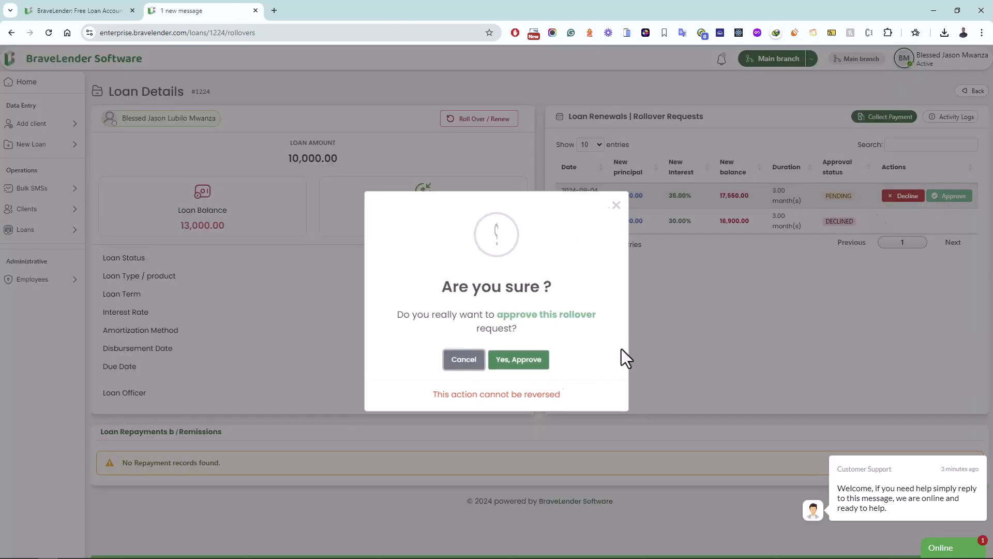
left_click(516, 362)
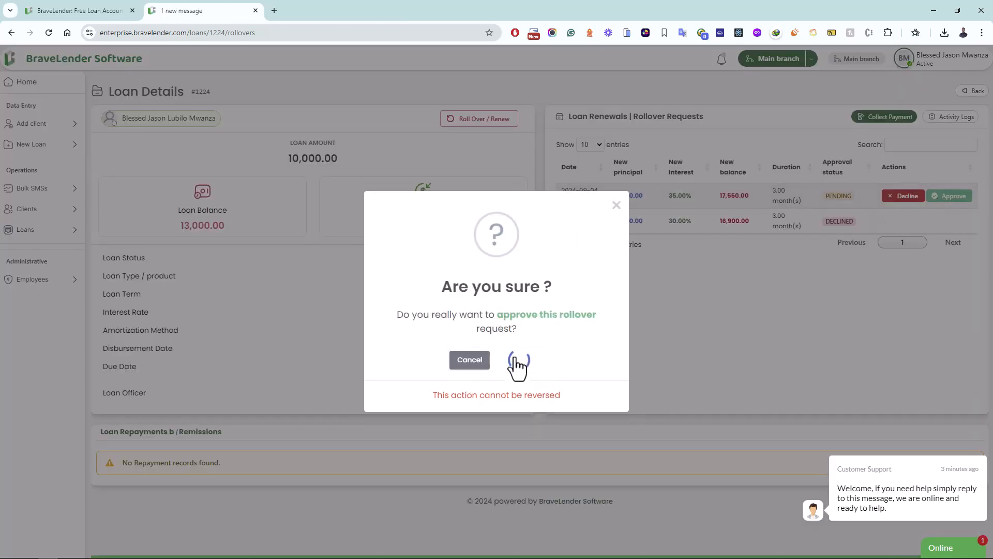
left_click(495, 371)
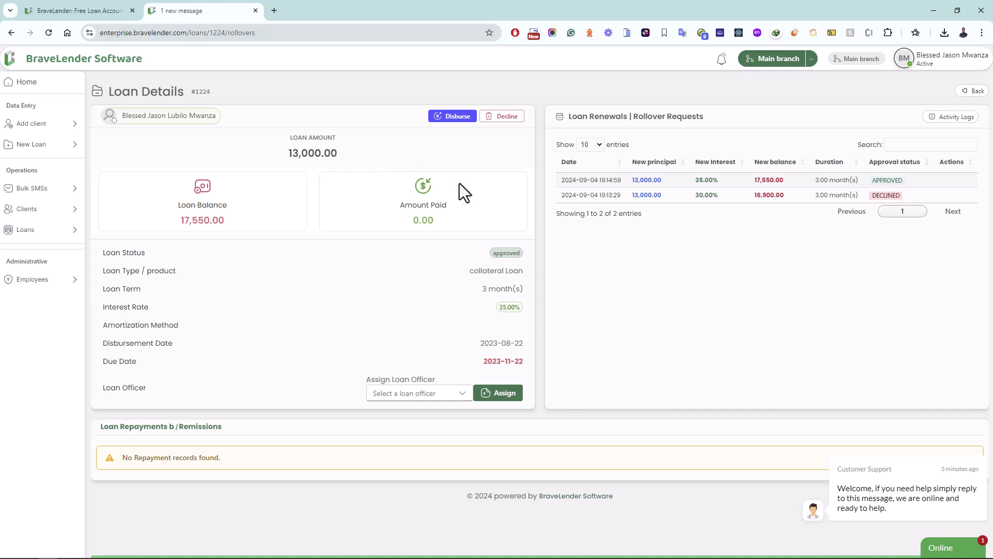
Step: Start disbursing the loan and set the disbursement date to 3 September 2024
left_click(460, 117)
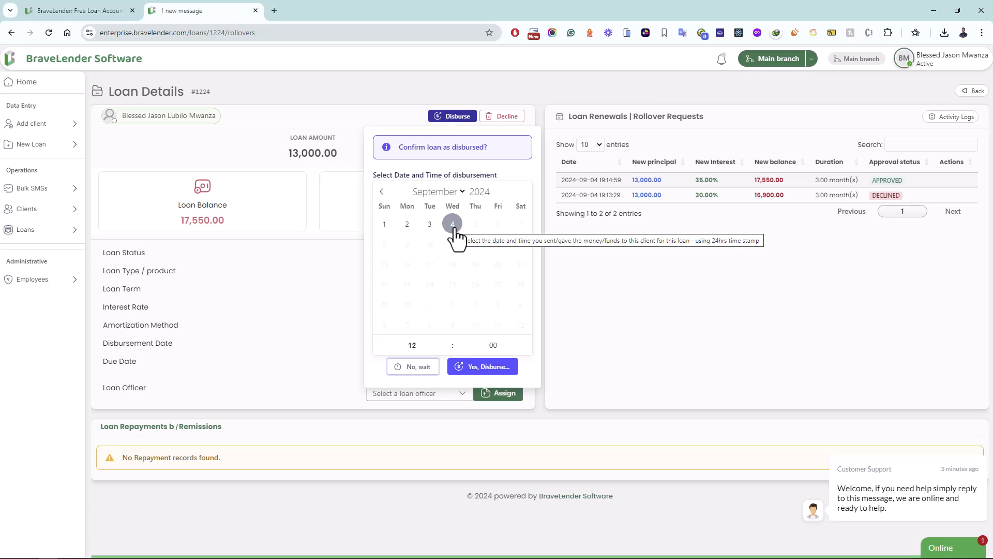
left_click(454, 229)
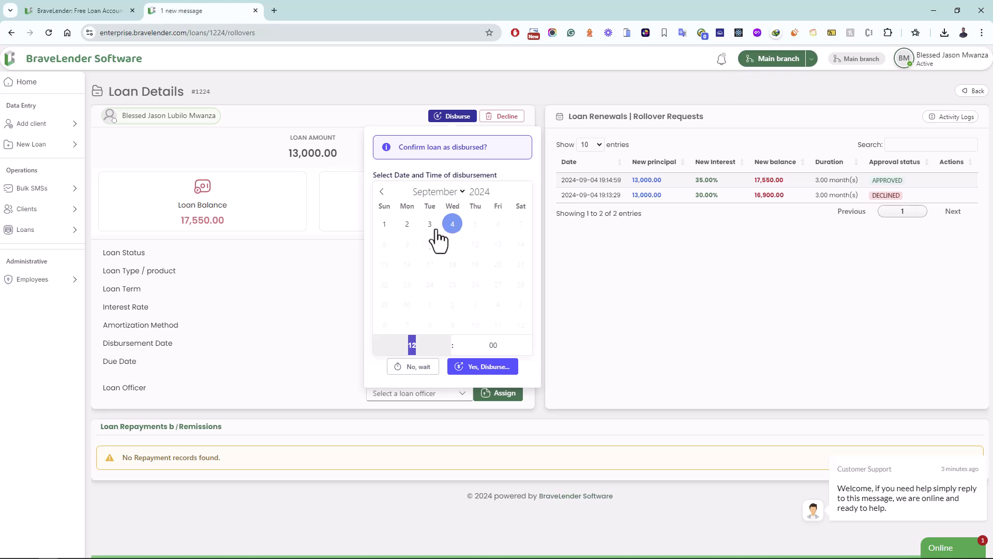
left_click(429, 226)
left_click(411, 226)
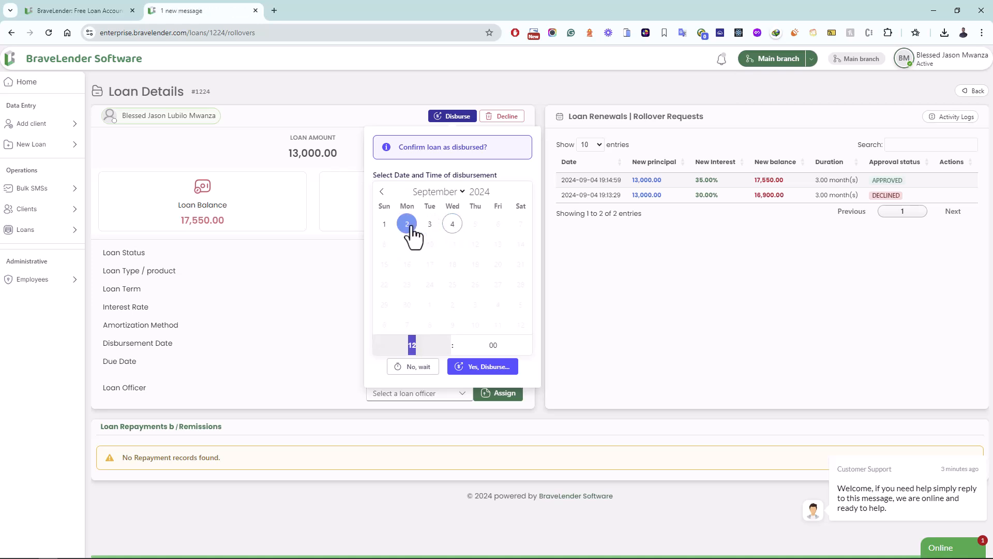
left_click(452, 228)
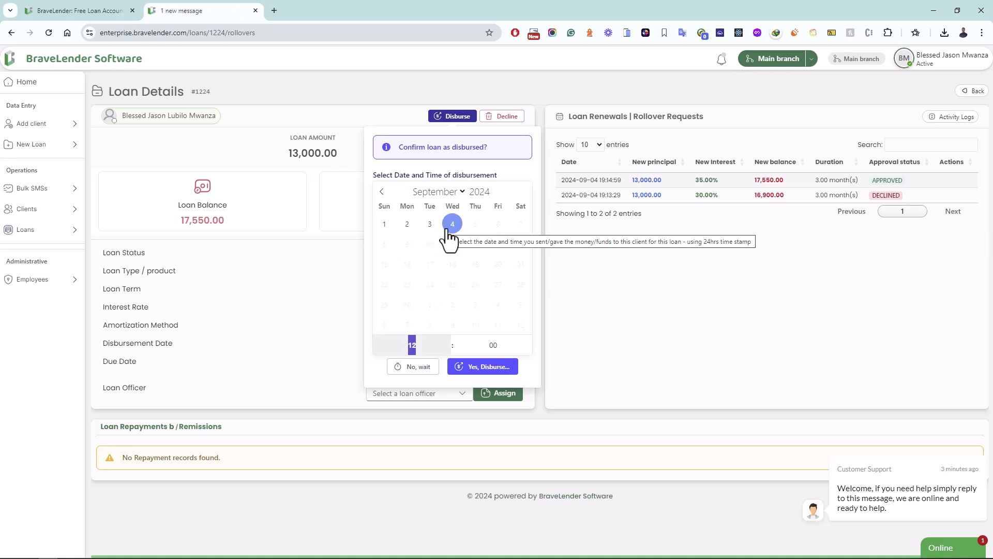
left_click(452, 228)
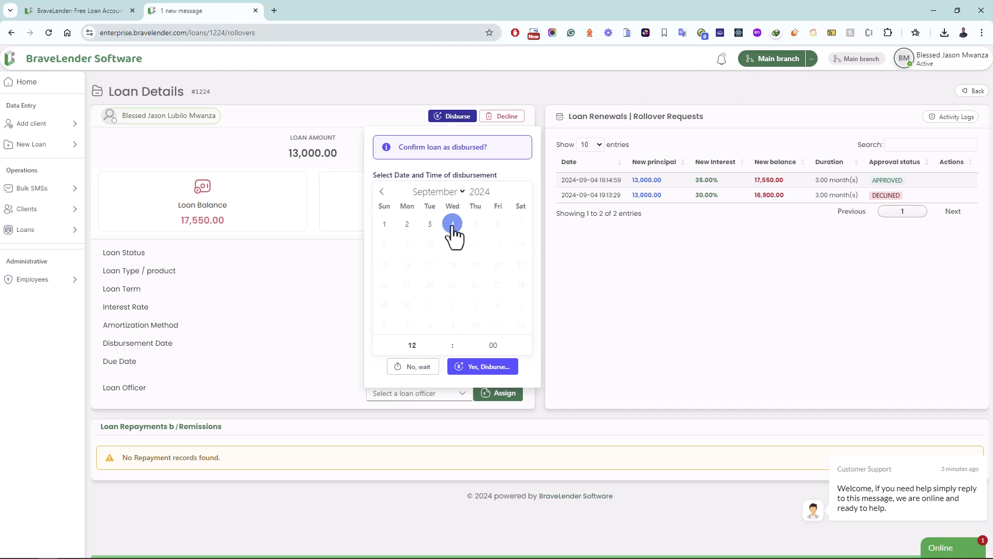
left_click(430, 231)
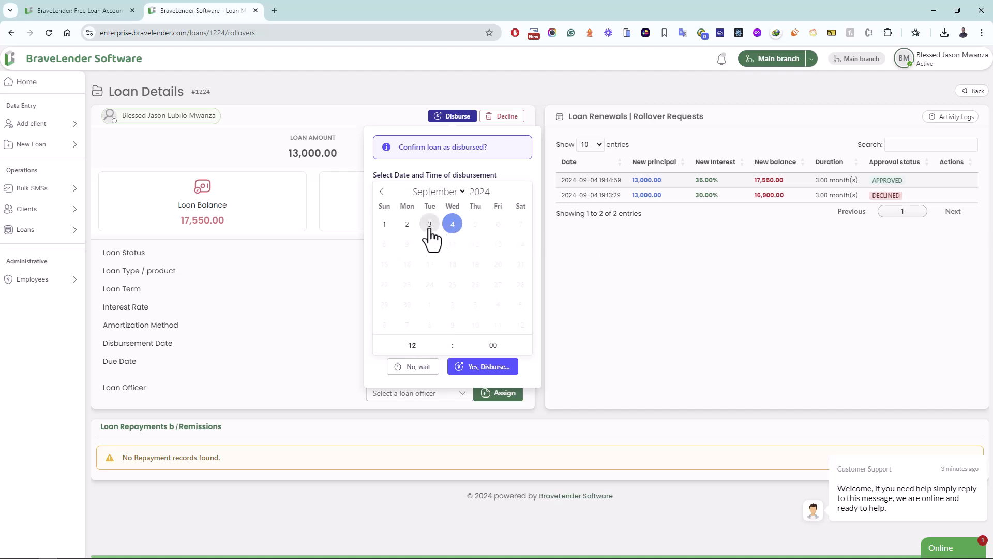
left_click(494, 345)
Step: Set the disbursement time to 14:30 and confirm the disbursement
left_click(428, 344)
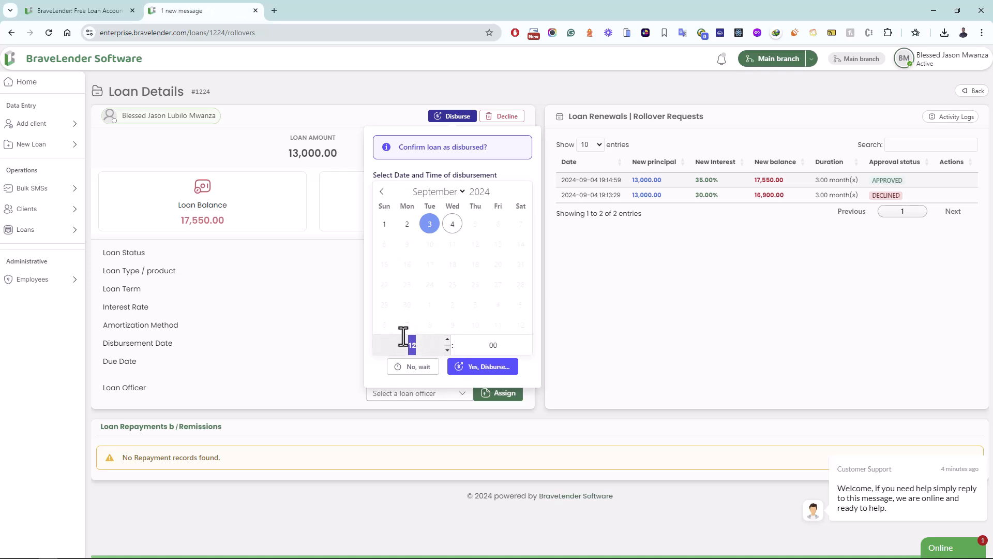
type("14")
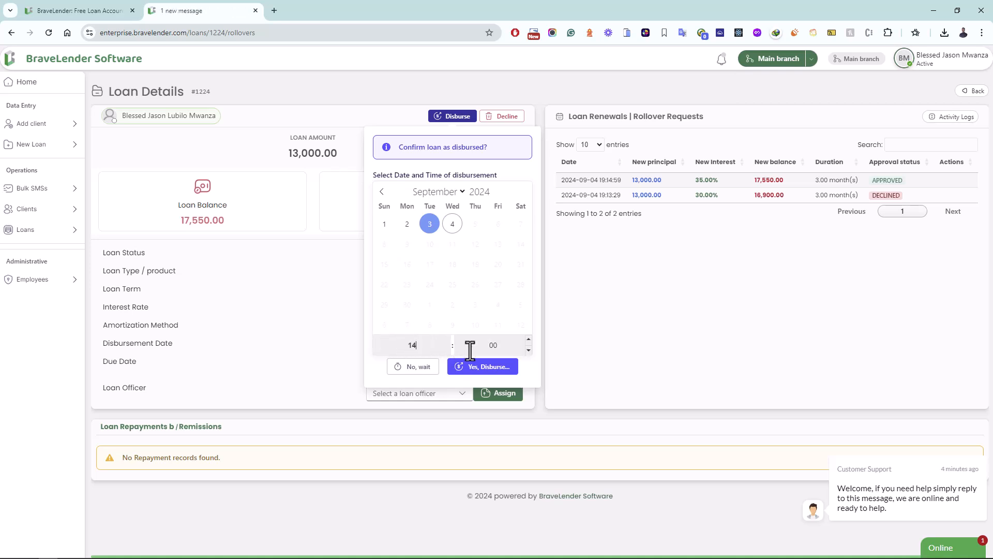
left_click(472, 346)
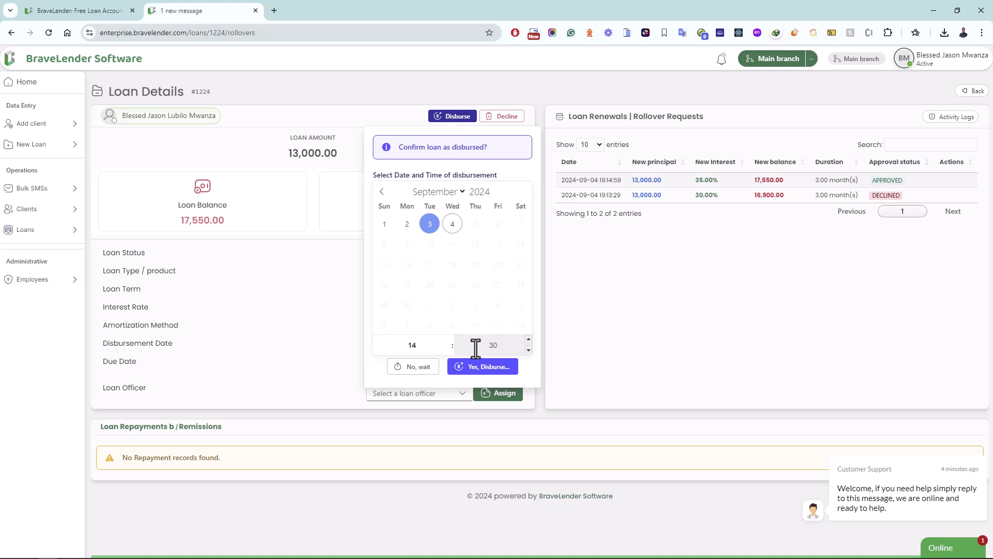
left_click(509, 372)
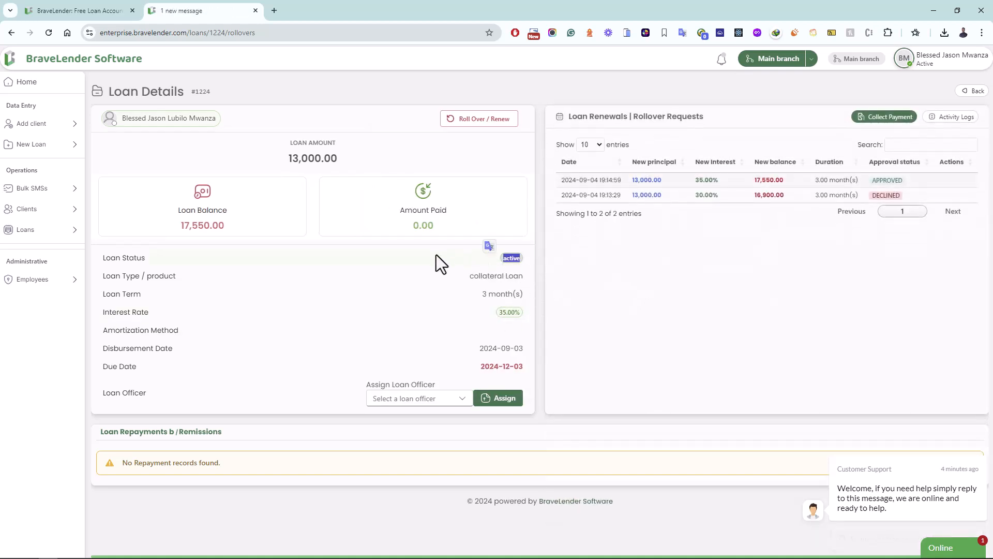
Step: Highlight the loan balance and loan amount figures on loan #1224's page
left_click(470, 257)
left_click_drag(226, 225, 187, 209)
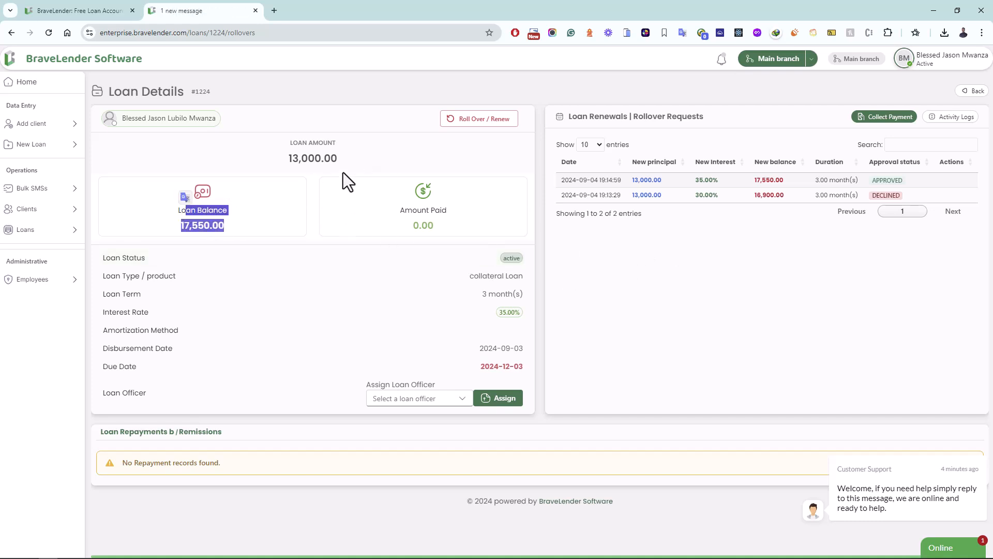
left_click_drag(338, 159, 298, 155)
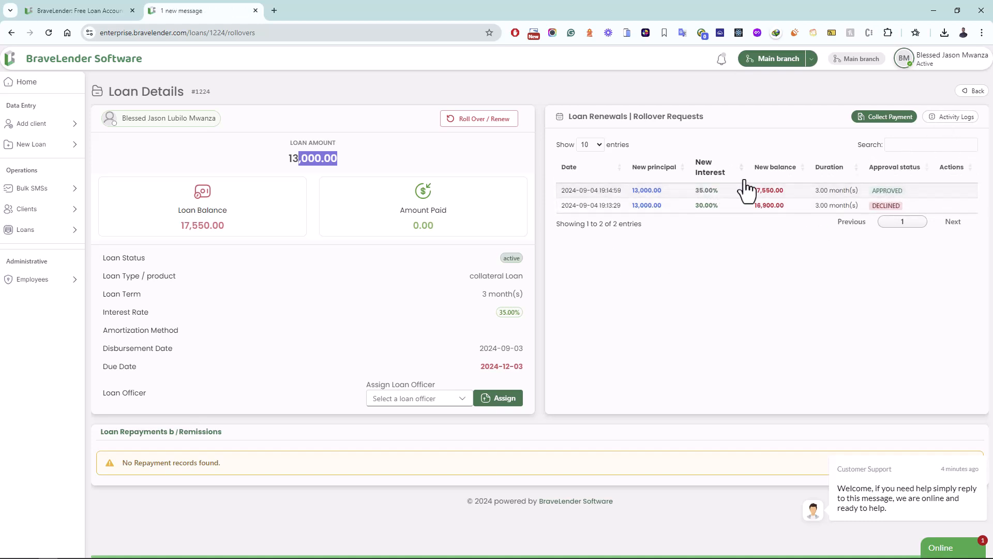
Step: Compare the activity log with the three-instalment schedule, then start a new repayment for the loan
left_click(943, 118)
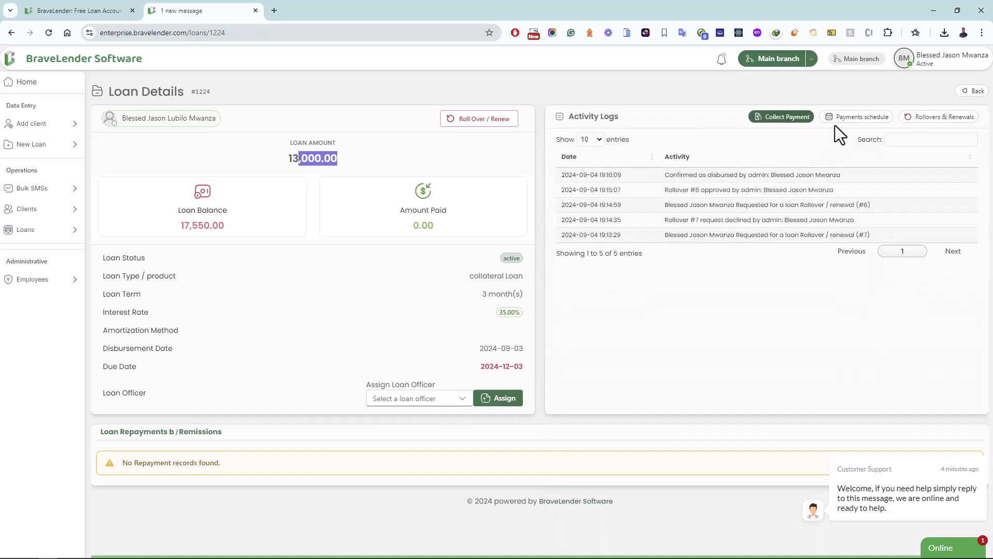
left_click(864, 118)
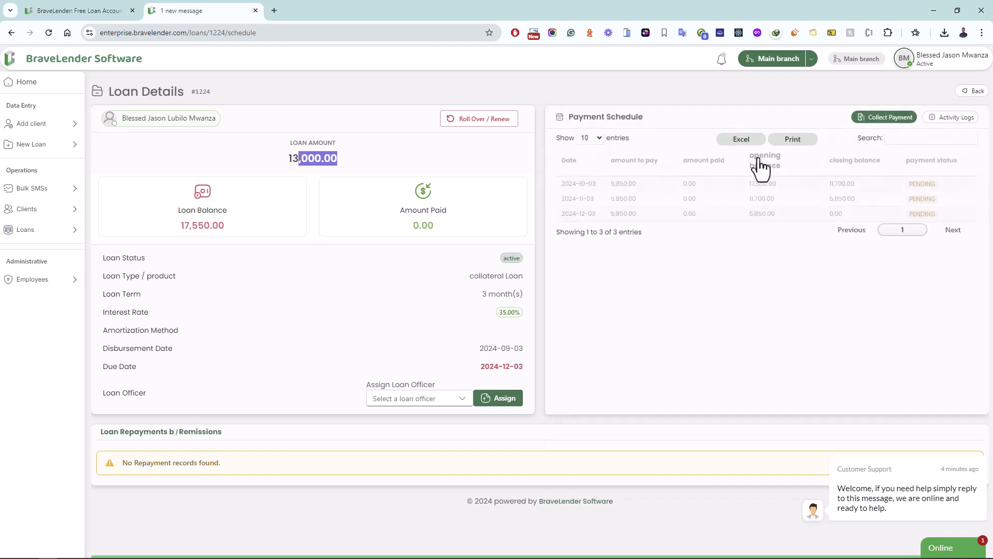
left_click(934, 118)
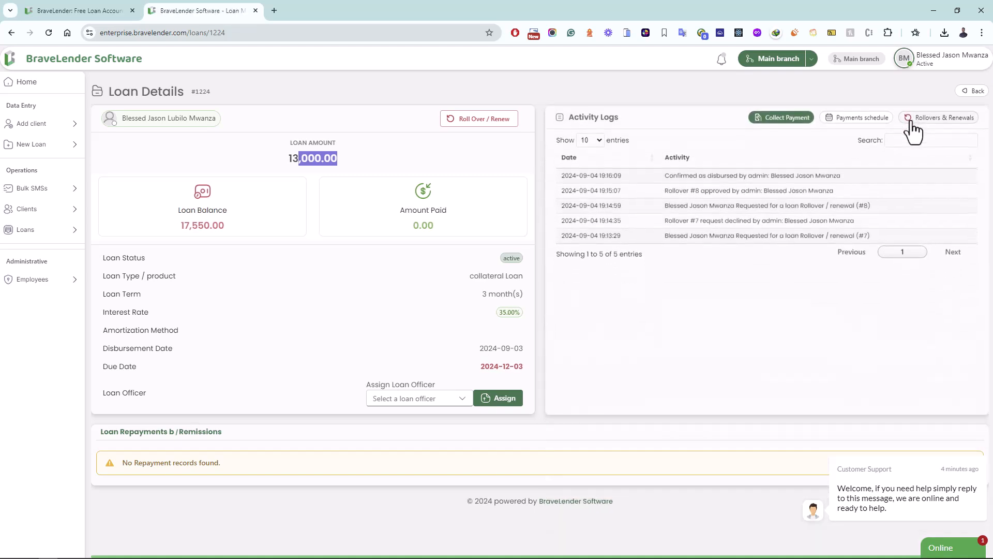
left_click(875, 120)
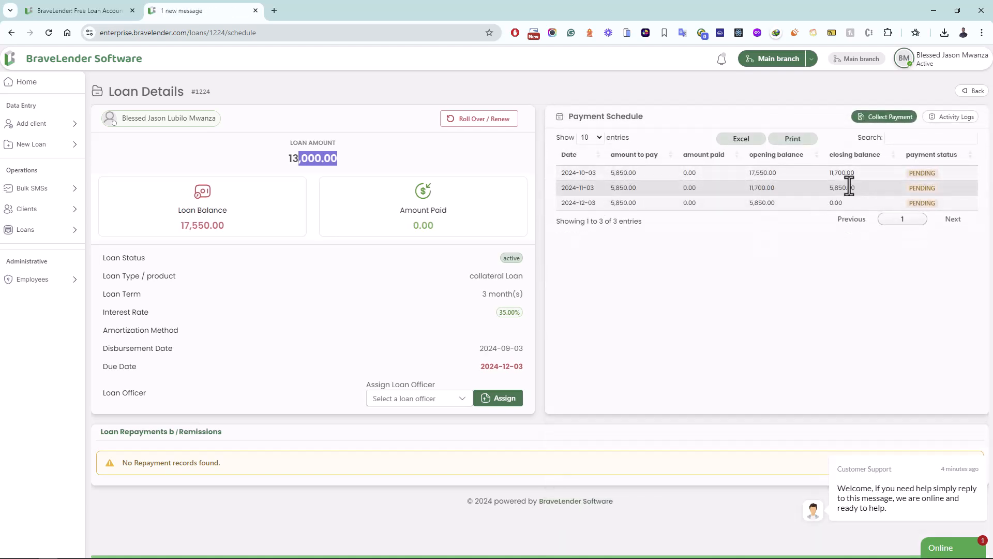
left_click(893, 118)
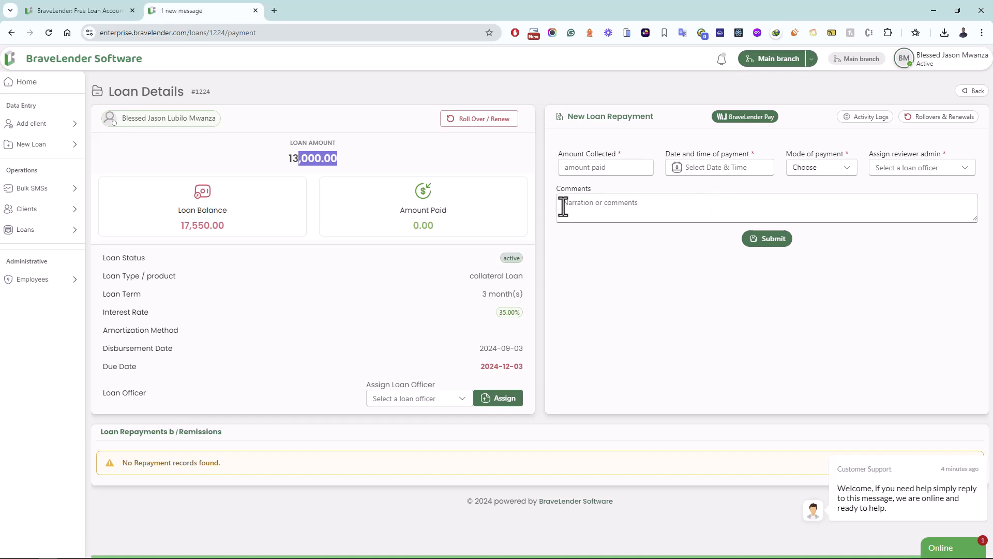
Step: Find loan 1224 in Active Loans, check its details, and return to the list
left_click(203, 92)
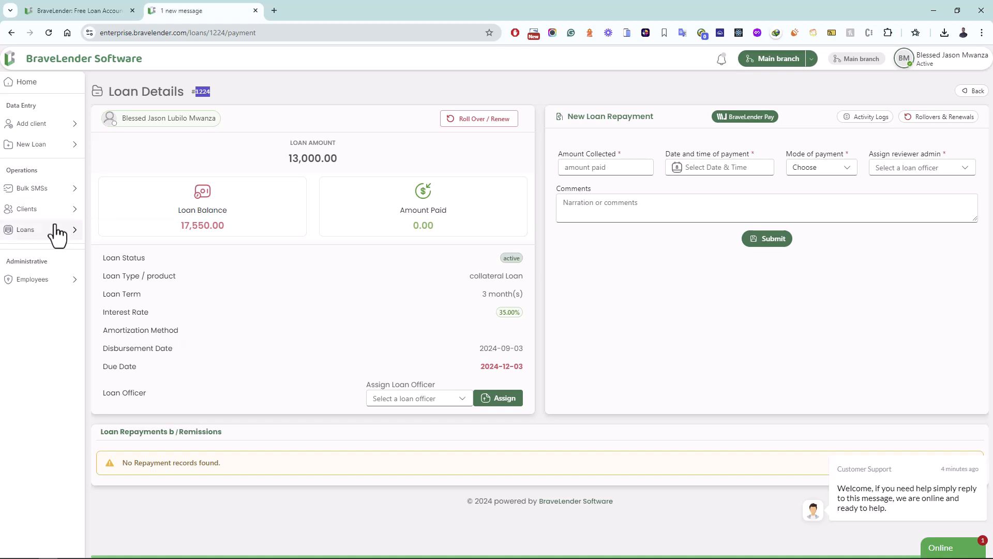
mouse_move(78, 229)
left_click(133, 285)
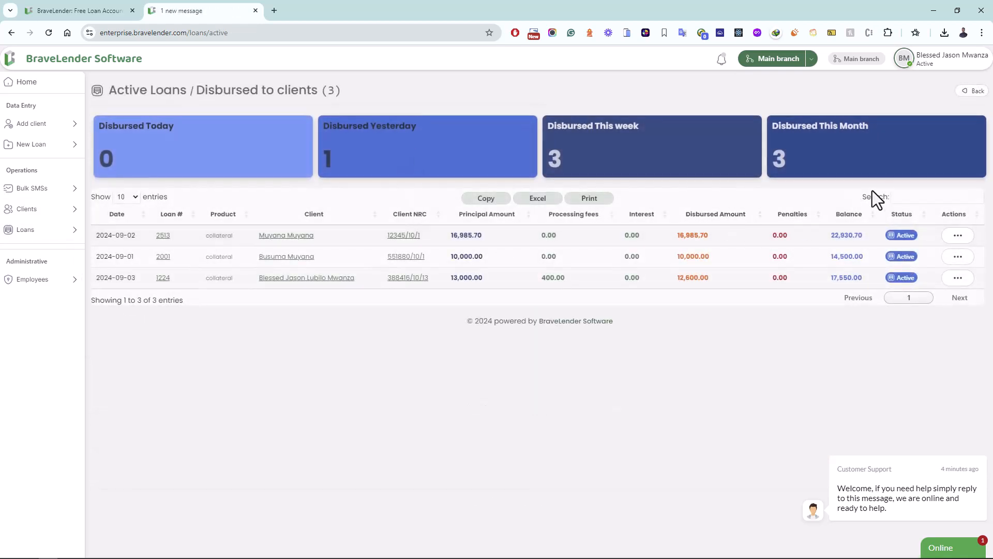
left_click(903, 197)
type("1224")
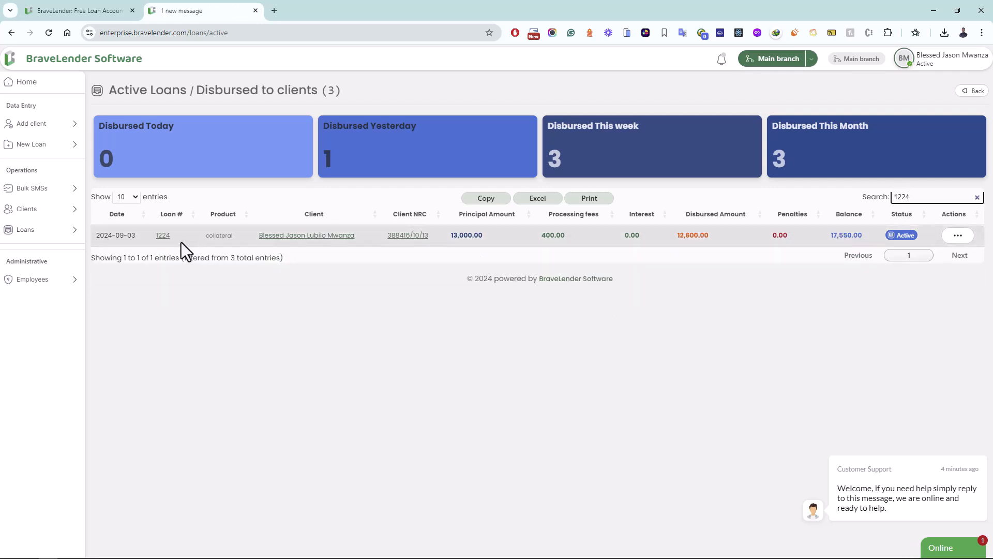
left_click(159, 235)
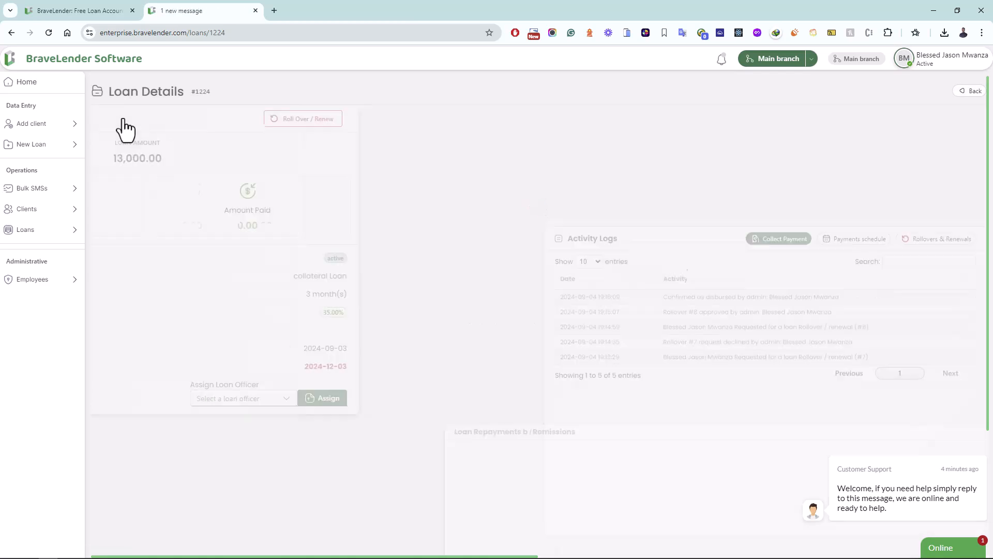
left_click(965, 98)
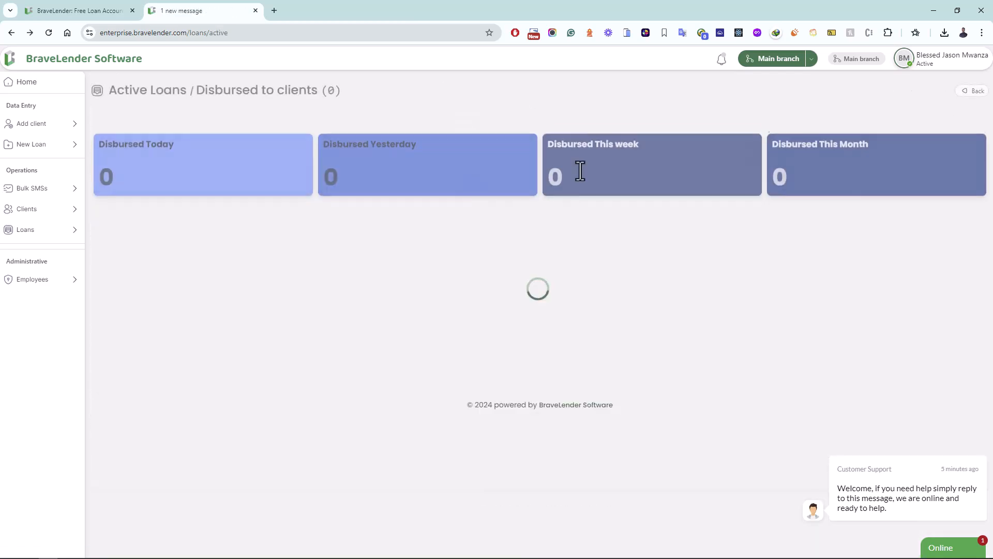
Step: Search All Loans for 1224, view its details, then switch to the bravelender.com tab
mouse_move(66, 229)
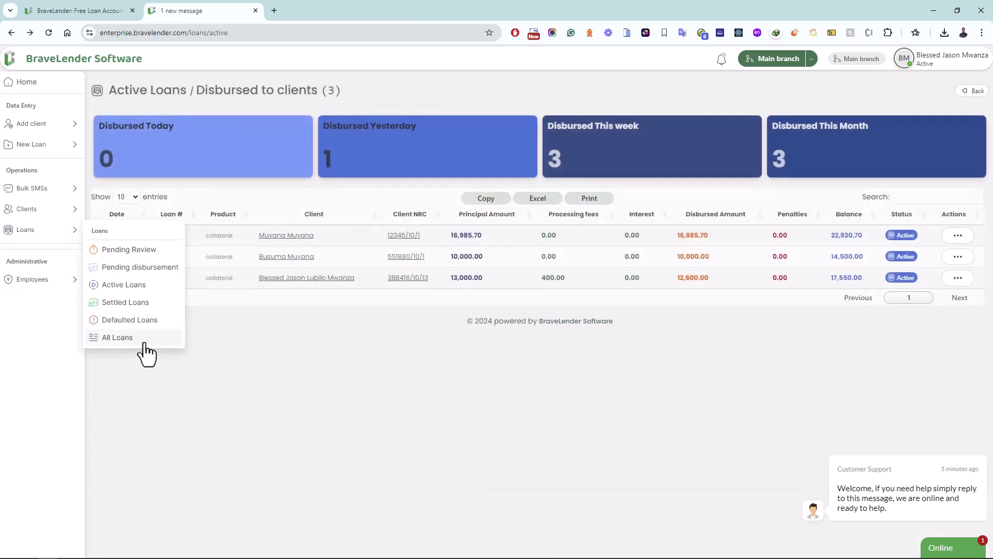
left_click(137, 339)
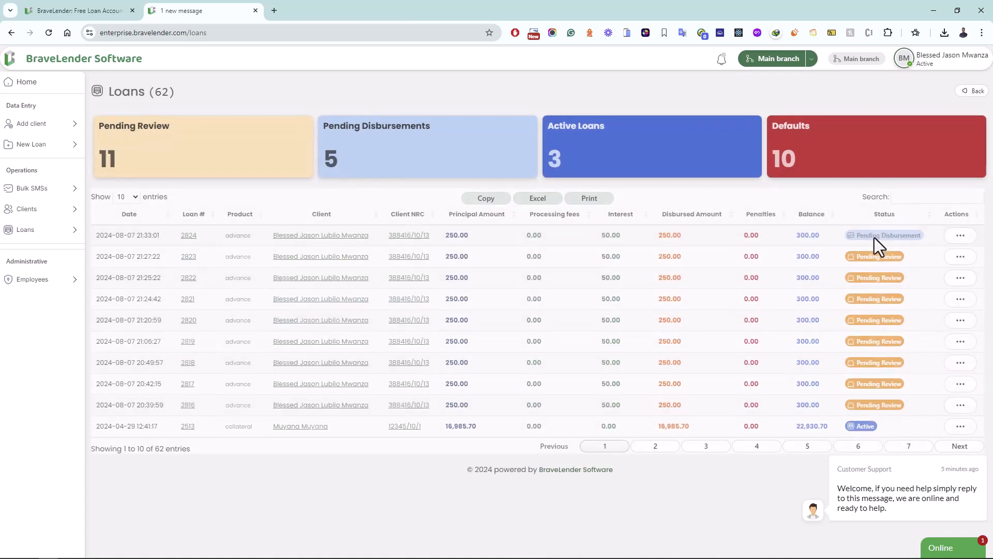
left_click(910, 197)
type("1224")
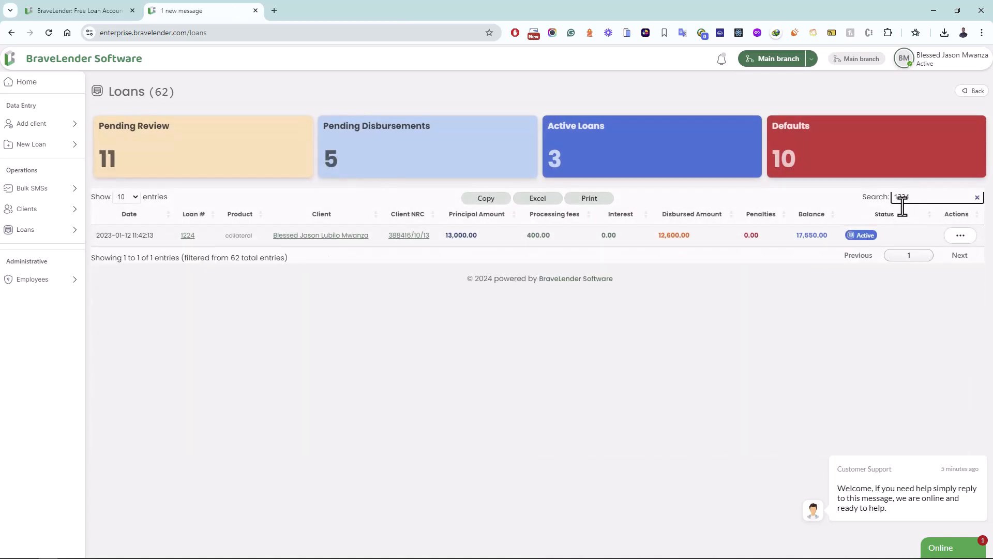
left_click(954, 241)
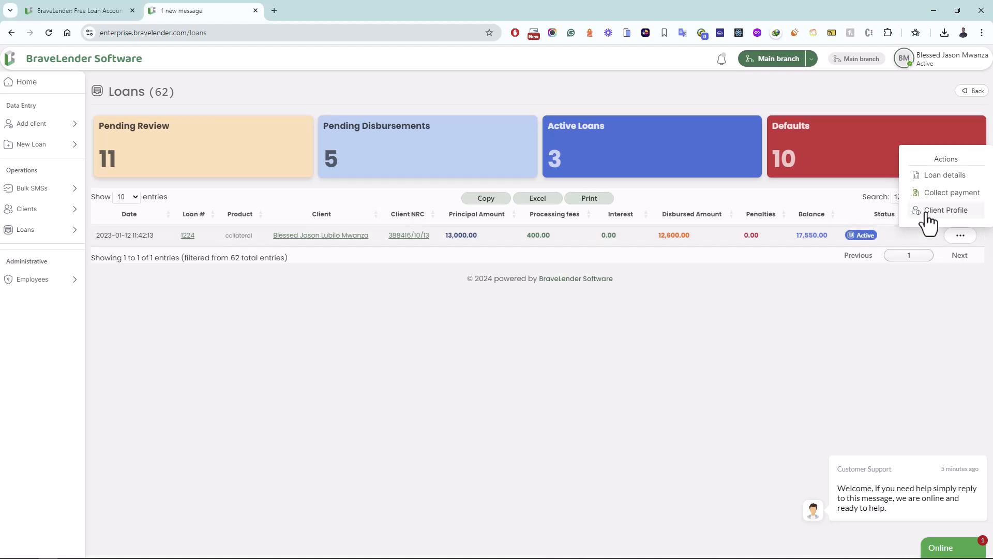
left_click(938, 175)
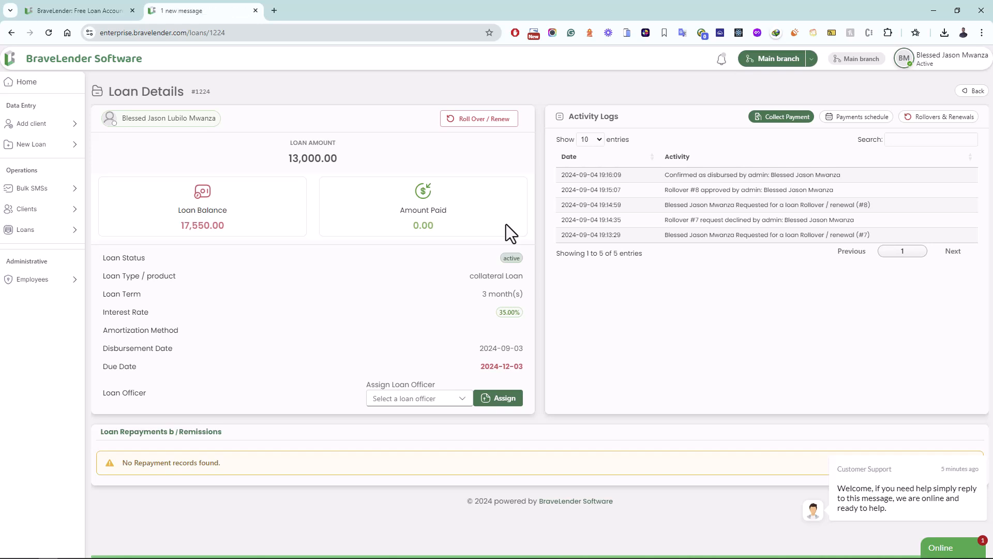
left_click(92, 10)
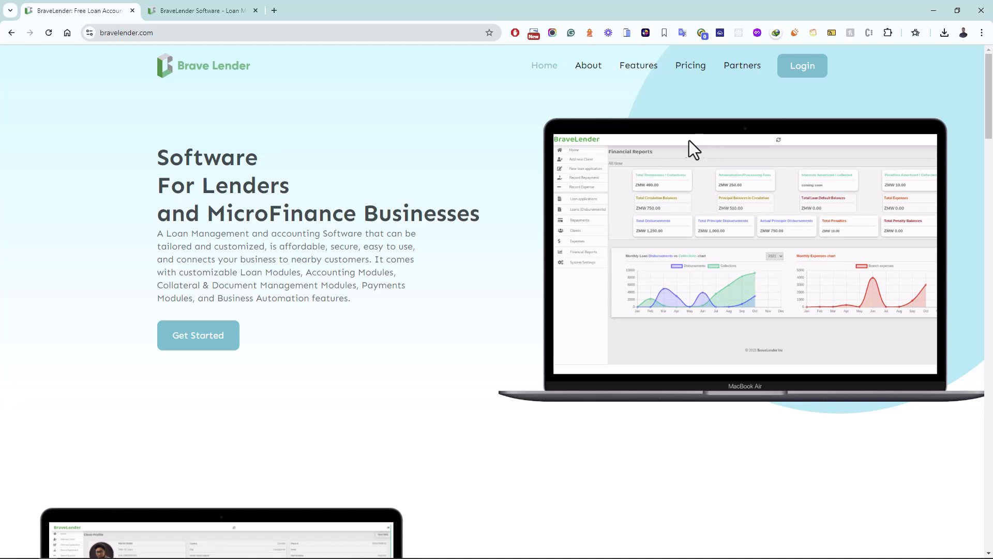